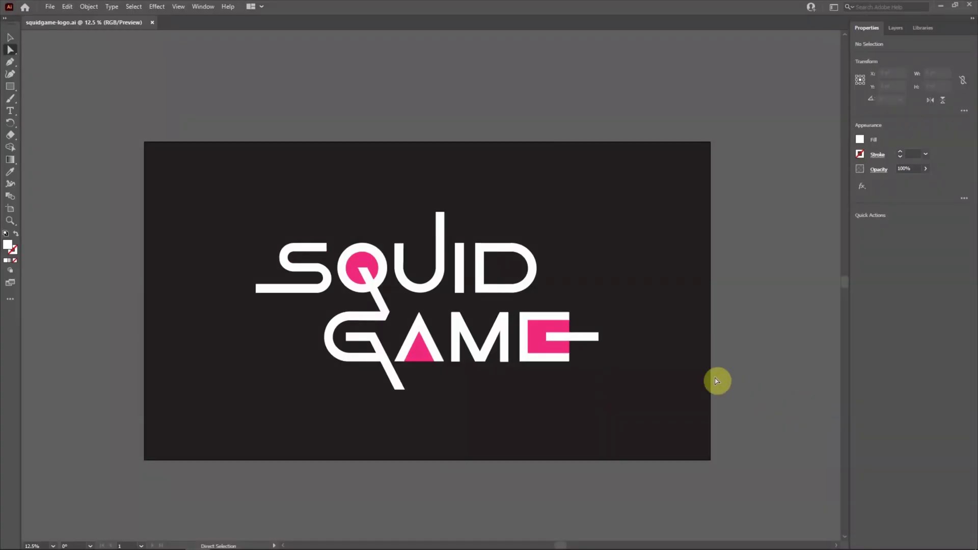
# Select the logo artwork and inspect its paths in Outline view
pyautogui.moveTo(106, 89); pyautogui.dragTo(773, 508)
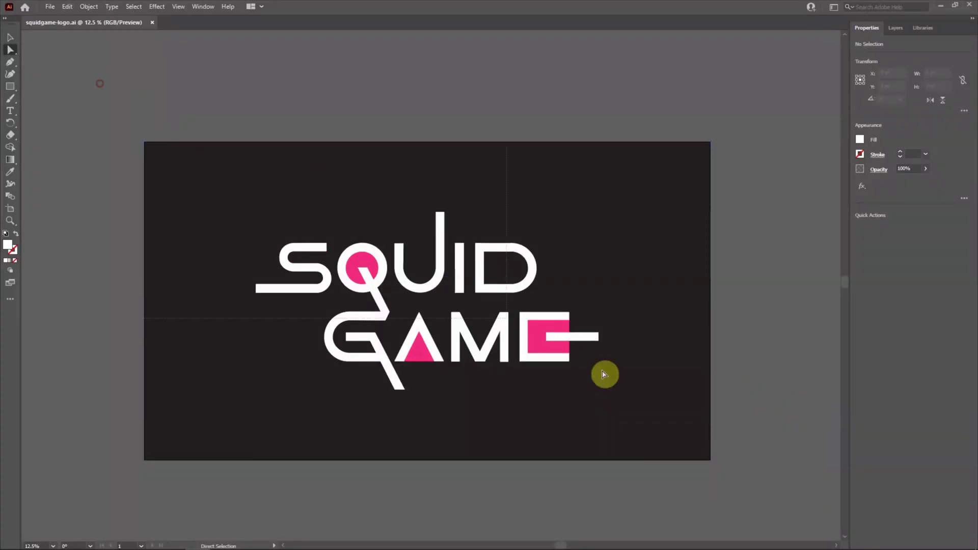
pyautogui.click(178, 6)
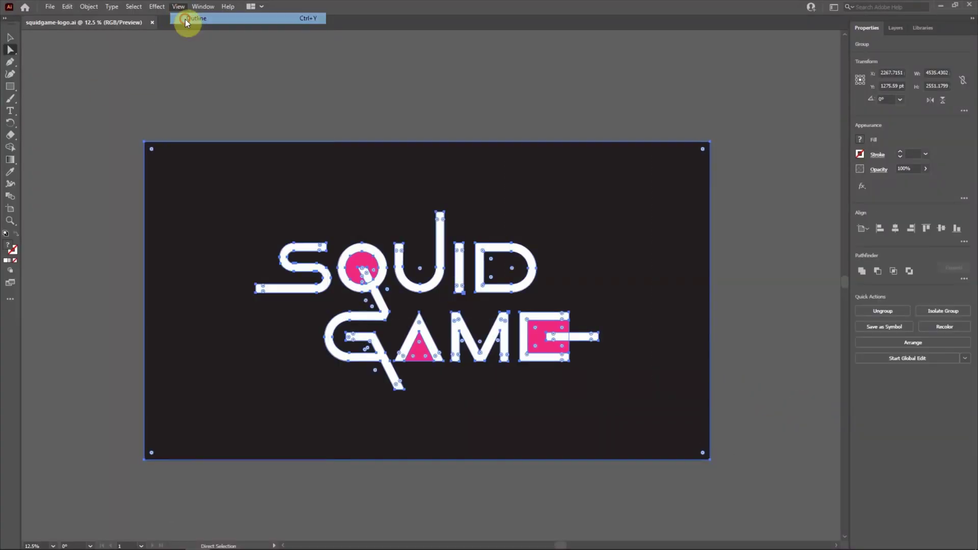
pyautogui.moveTo(230, 189); pyautogui.dragTo(631, 425)
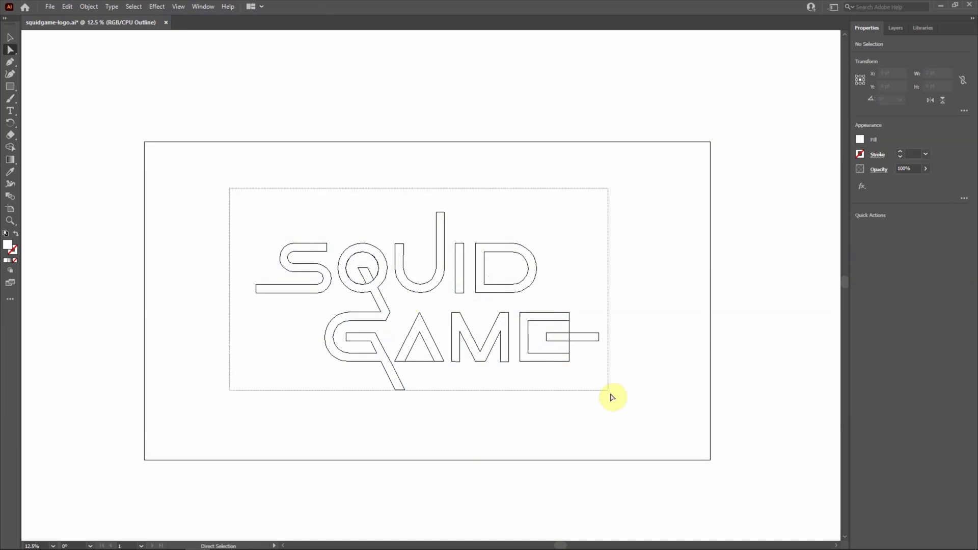
pyautogui.click(631, 424)
# Return to the coloured Preview display and start saving the file in another format
pyautogui.click(178, 6)
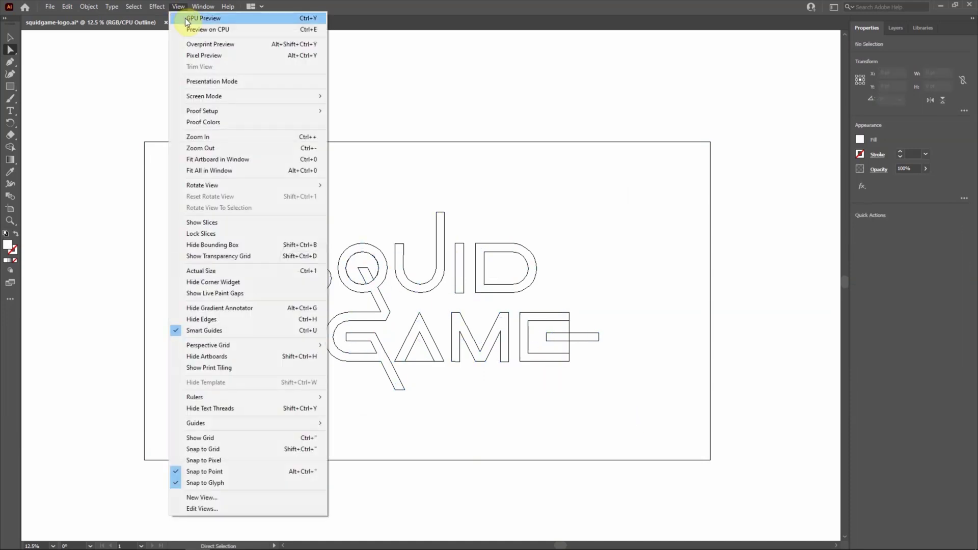
pyautogui.click(185, 18)
pyautogui.click(50, 6)
pyautogui.click(70, 112)
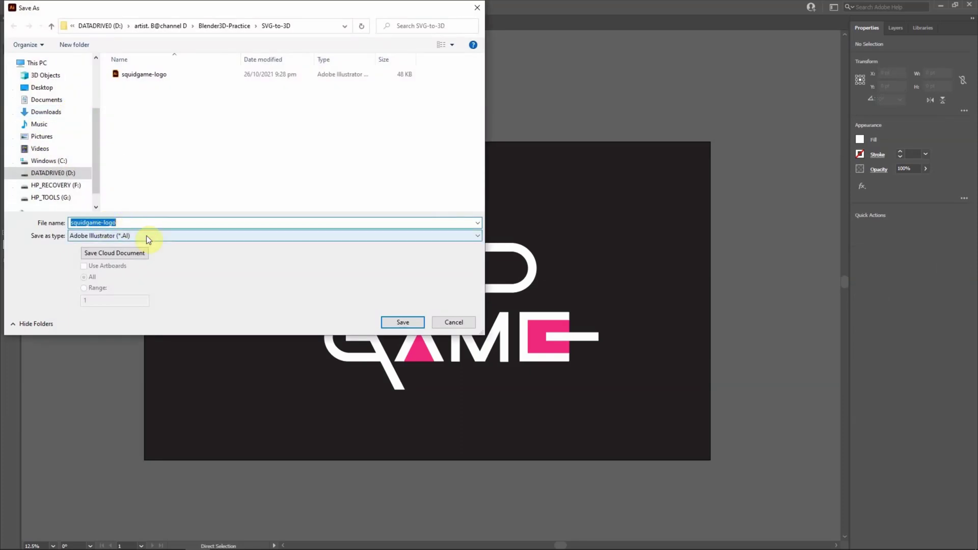
# Save the logo as squidgame-logo.svg in SVG format, accepting the SVG 1.1 options
pyautogui.click(146, 236)
pyautogui.click(145, 276)
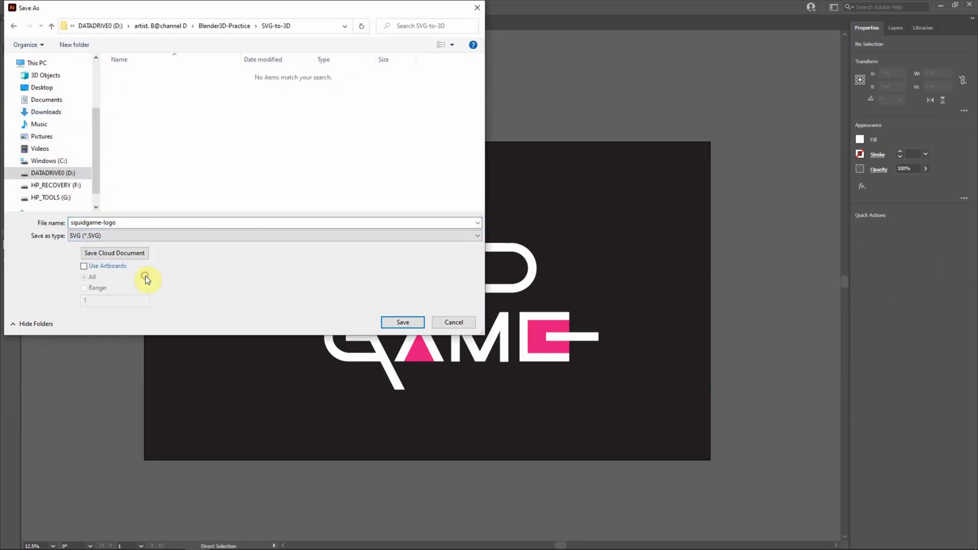
pyautogui.click(390, 322)
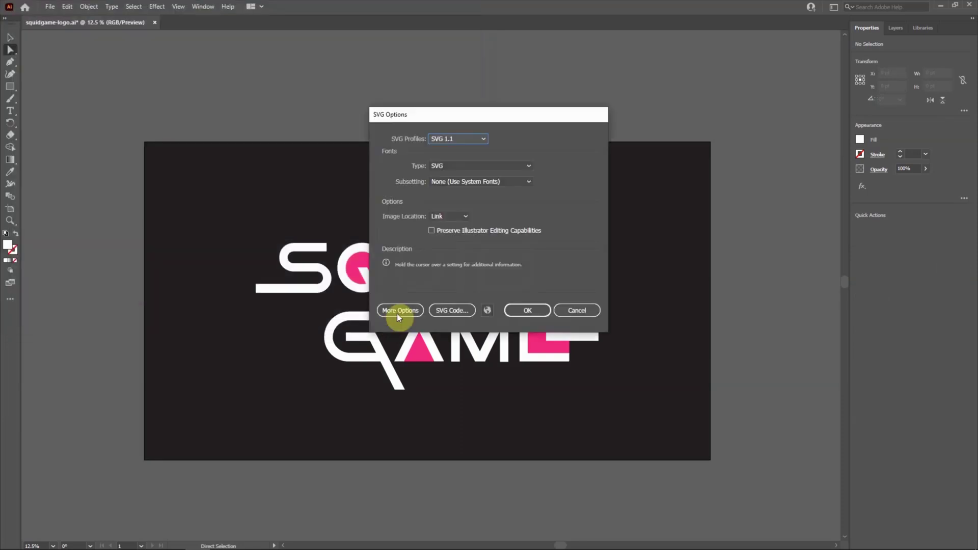
pyautogui.click(525, 313)
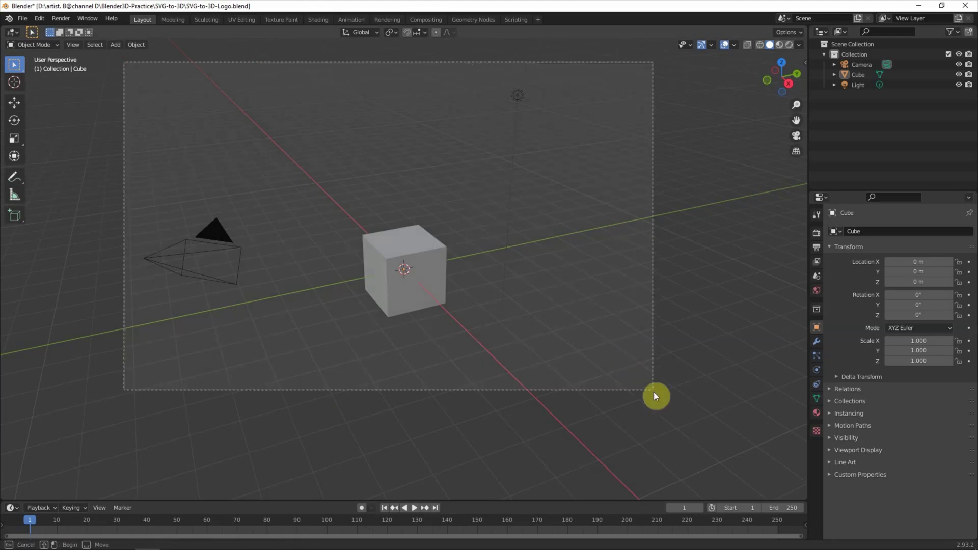
# Delete the default camera, cube and light, then import squidgame-logo.svg as curves
pyautogui.moveTo(123, 62); pyautogui.dragTo(656, 396)
pyautogui.press('Delete')
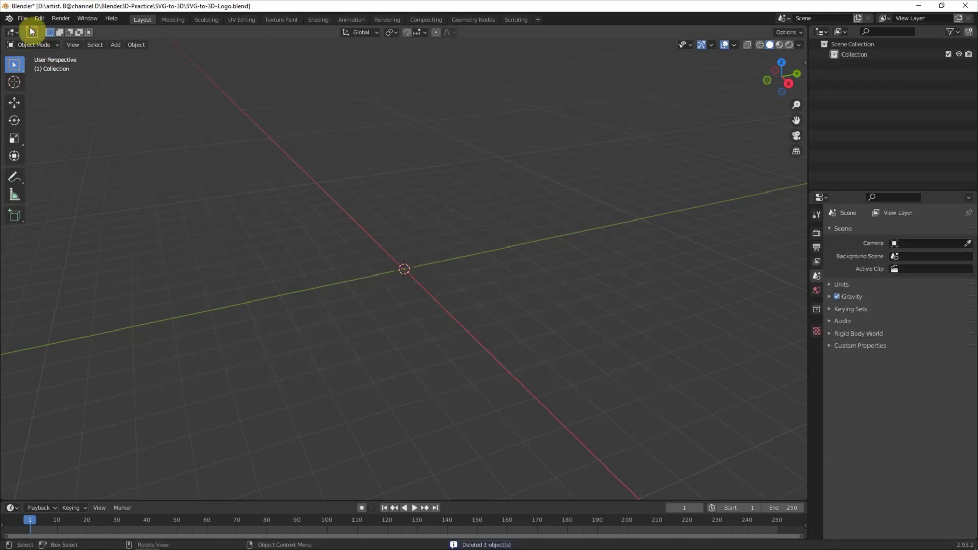
pyautogui.click(23, 19)
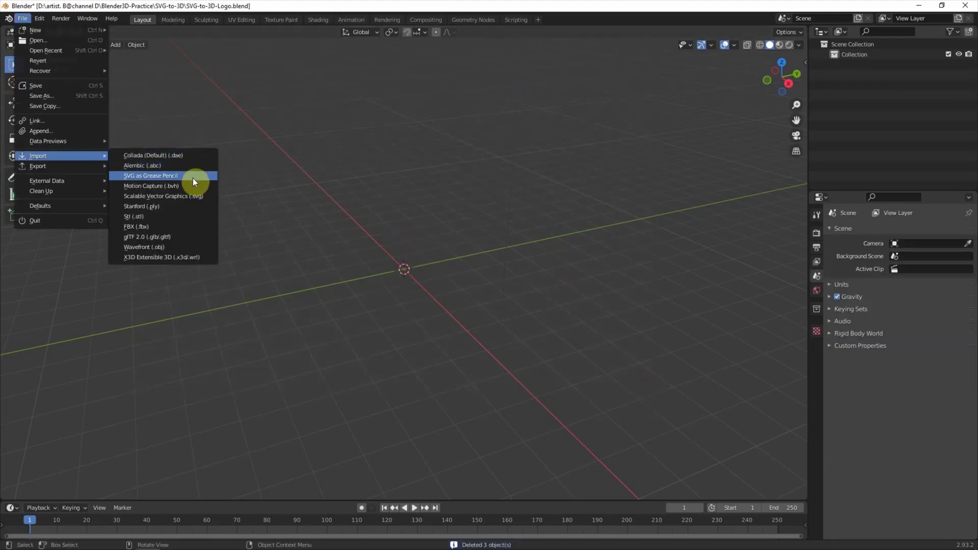
pyautogui.click(209, 196)
pyautogui.click(382, 167)
pyautogui.click(644, 423)
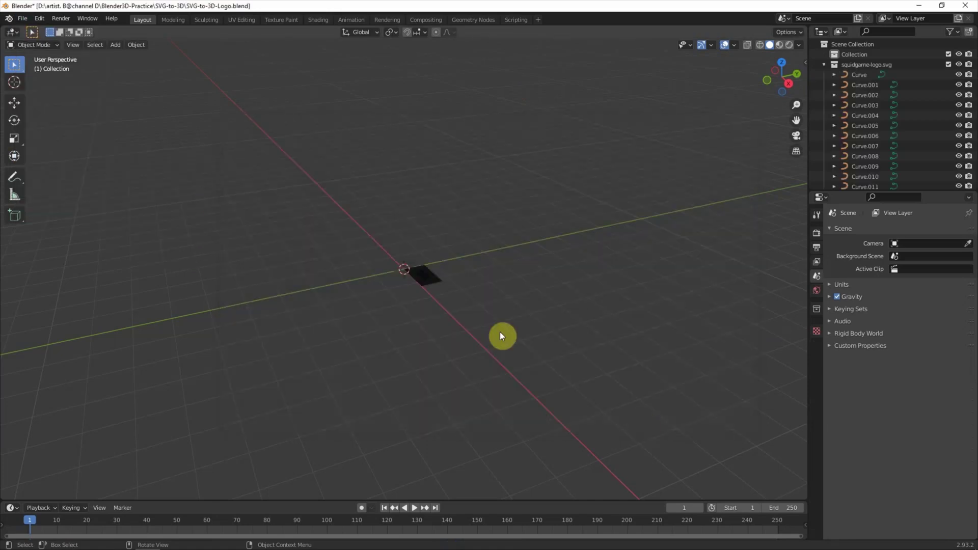
# Select all the imported logo curves and scale them up to 5.763
pyautogui.moveTo(392, 327)
pyautogui.mouseDown(button='middle')
pyautogui.moveTo(421, 335)
pyautogui.moveTo(465, 282)
pyautogui.moveTo(501, 302)
pyautogui.mouseUp(button='middle')
pyautogui.click(465, 283)
pyautogui.moveTo(552, 217)
pyautogui.mouseDown()
pyautogui.moveTo(442, 313)
pyautogui.moveTo(415, 319)
pyautogui.mouseUp()
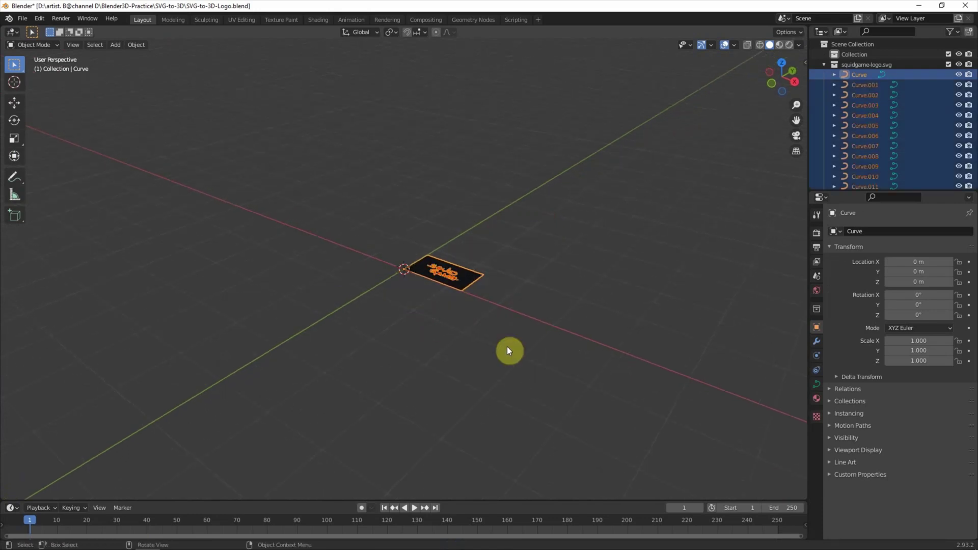
pyautogui.press('s')
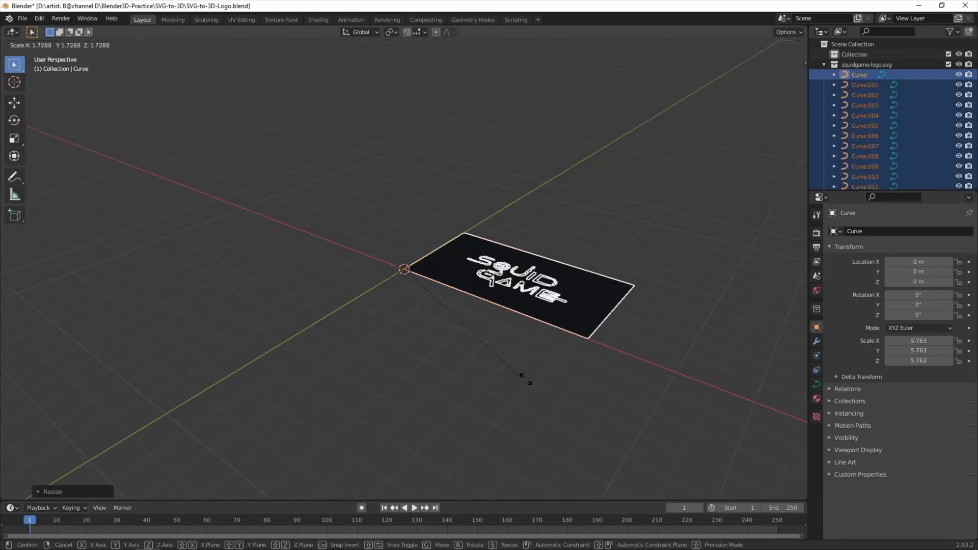
pyautogui.click(475, 378)
# Set the logo's SVGMat base colour to white
pyautogui.click(817, 398)
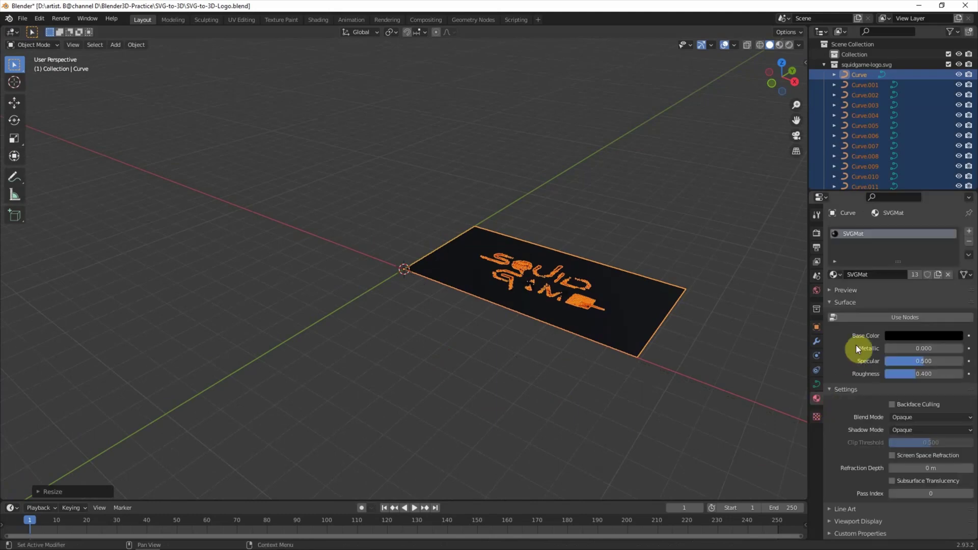
pyautogui.click(904, 336)
pyautogui.moveTo(955, 254); pyautogui.dragTo(955, 191)
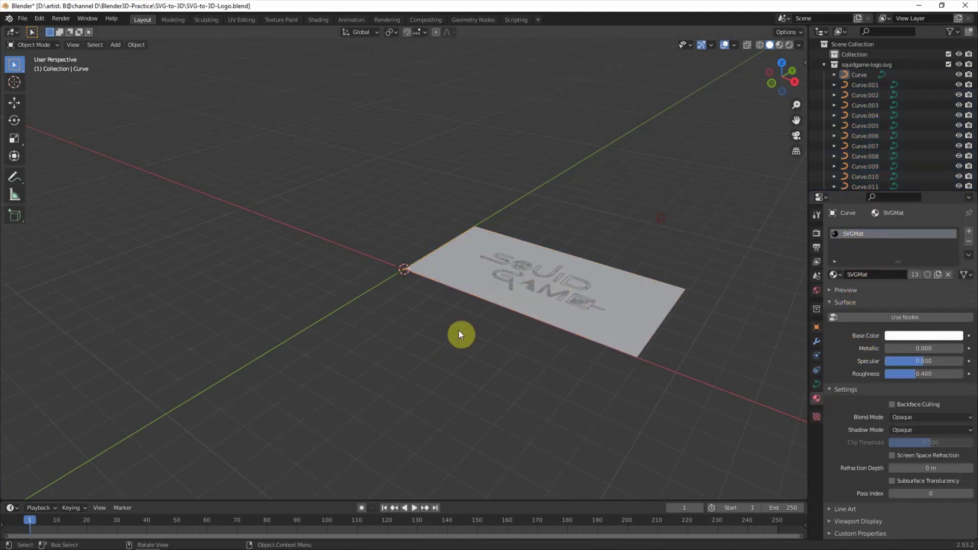
# Rotate the logo curves 90° about the X axis so they stand upright
pyautogui.moveTo(454, 340)
pyautogui.mouseDown(button='middle')
pyautogui.moveTo(475, 360)
pyautogui.moveTo(475, 379)
pyautogui.mouseUp(button='middle')
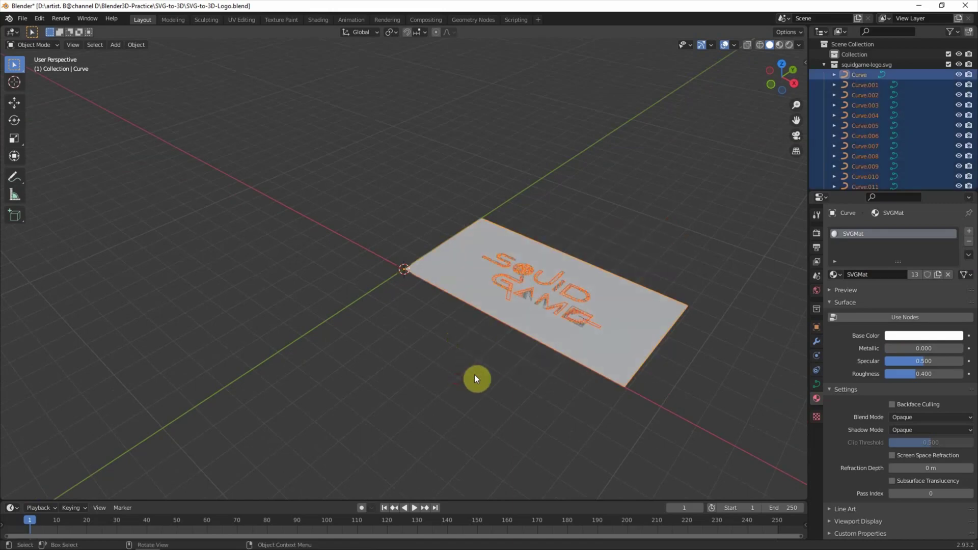
pyautogui.press('r')
pyautogui.press('x')
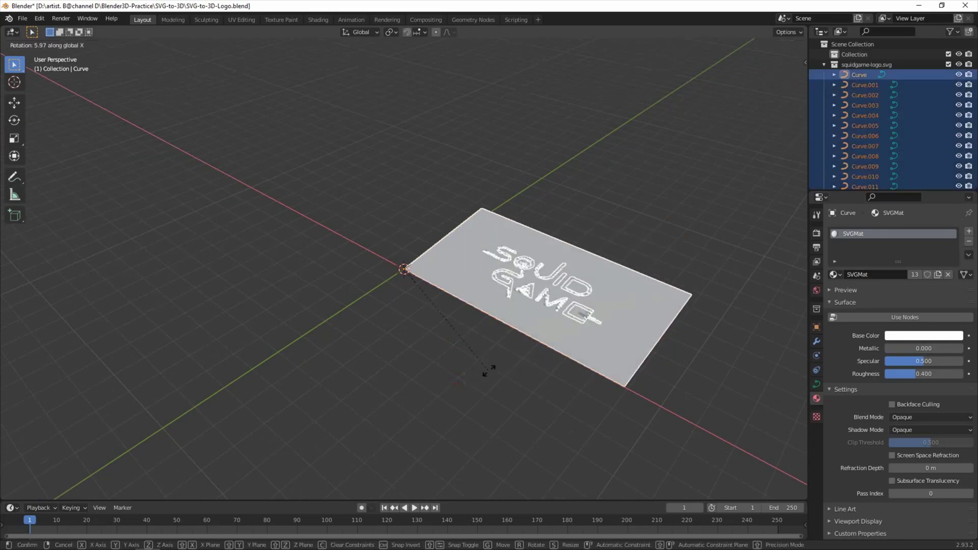
pyautogui.click(527, 343)
pyautogui.click(99, 490)
pyautogui.doubleClick(101, 457)
pyautogui.write('90')
pyautogui.press('Return')
pyautogui.click(324, 423)
pyautogui.moveTo(323, 423)
pyautogui.mouseDown(button='middle')
pyautogui.moveTo(375, 394)
pyautogui.moveTo(378, 407)
pyautogui.mouseUp(button='middle')
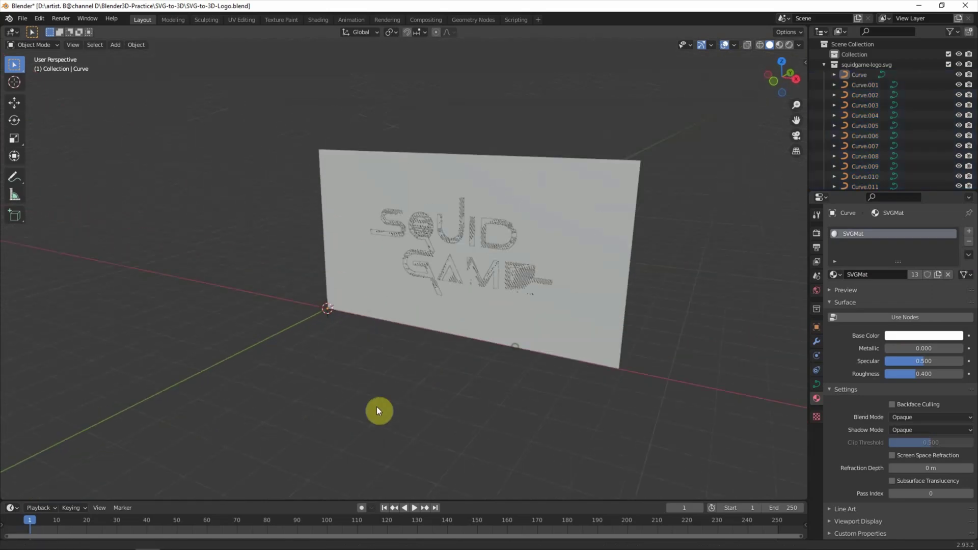
# Push the backdrop plane back about 0.67 m along Y
pyautogui.scroll(3, 361, 411)
pyautogui.scroll(2, 374, 400)
pyautogui.scroll(2, 372, 397)
pyautogui.click(506, 401)
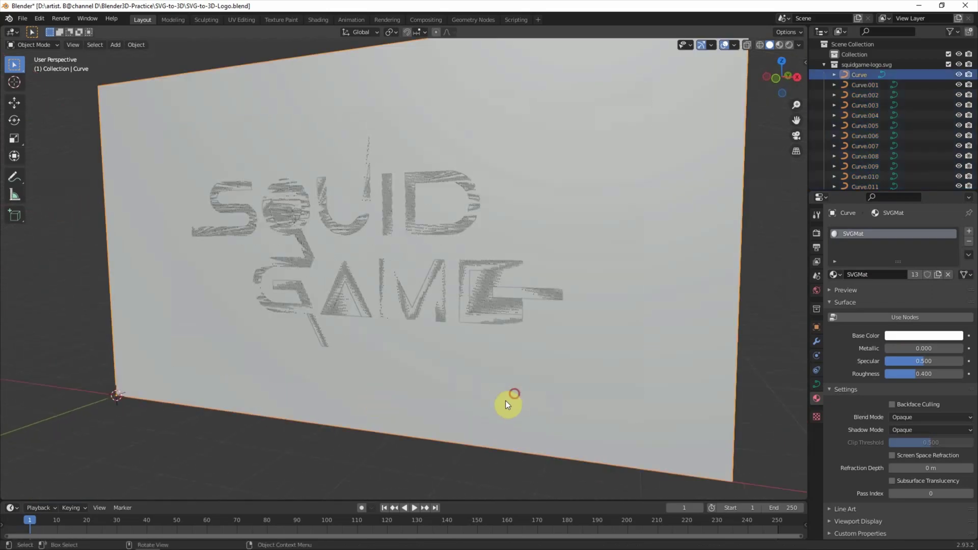
pyautogui.press('g')
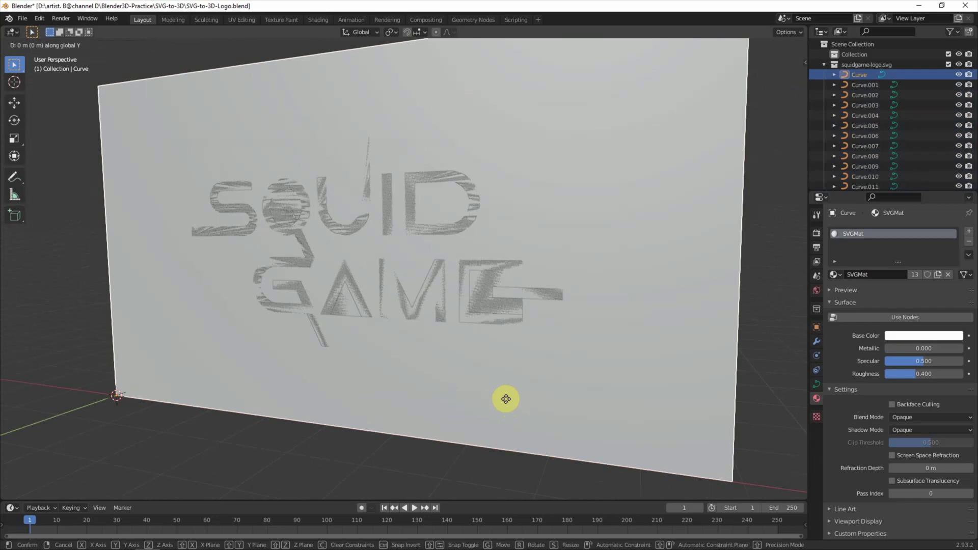
pyautogui.press('y')
pyautogui.click(536, 379)
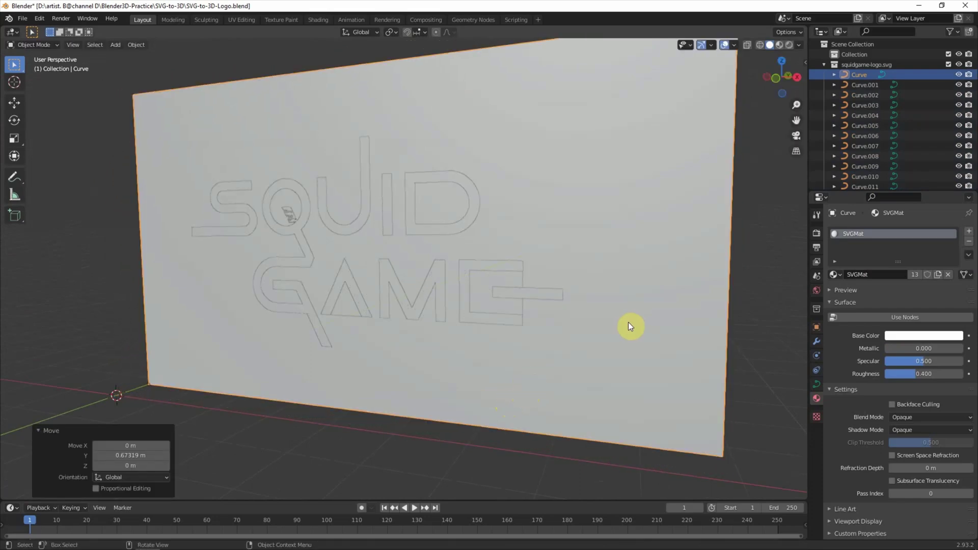
# Rename the backdrop curve to 'background' and select the letter D
pyautogui.click(858, 75)
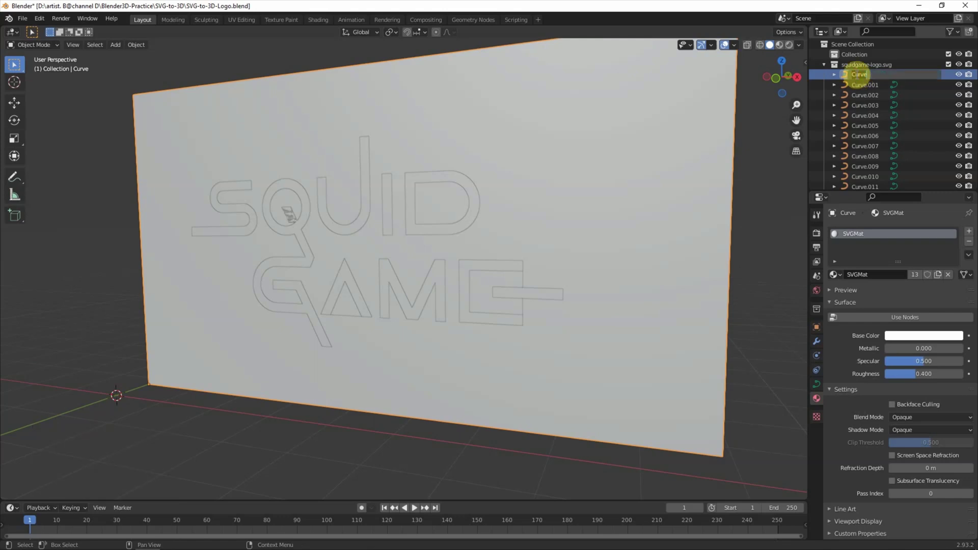
pyautogui.write('background')
pyautogui.press('Return')
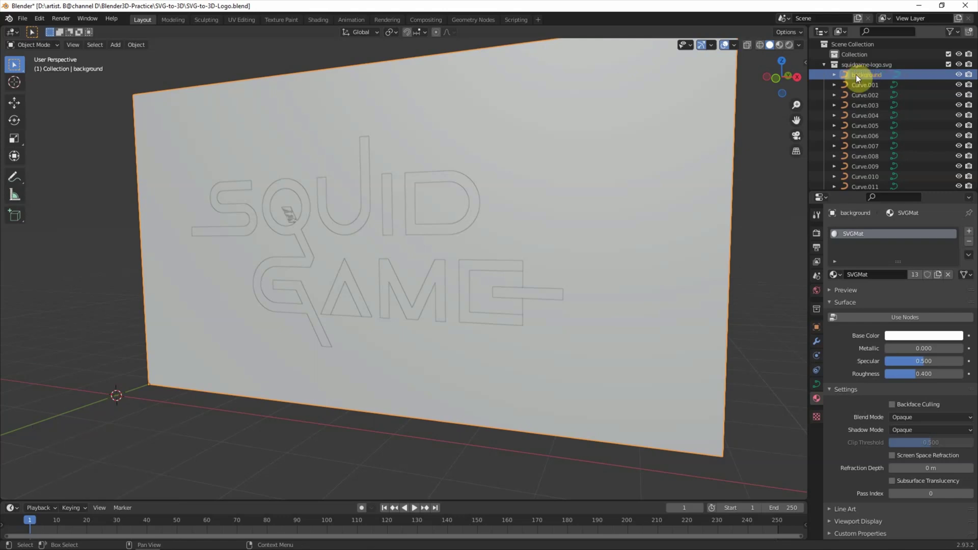
pyautogui.click(650, 185)
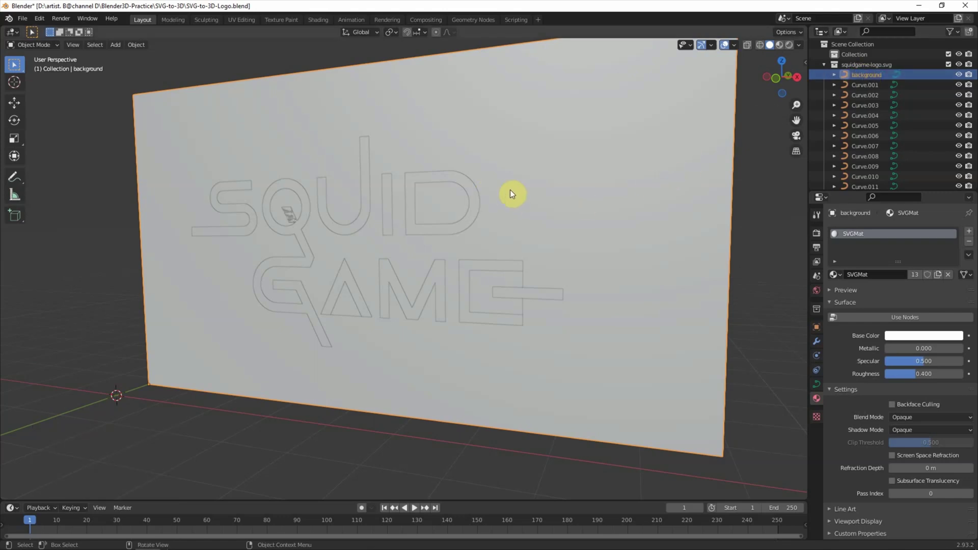
pyautogui.scroll(-2, 862, 89)
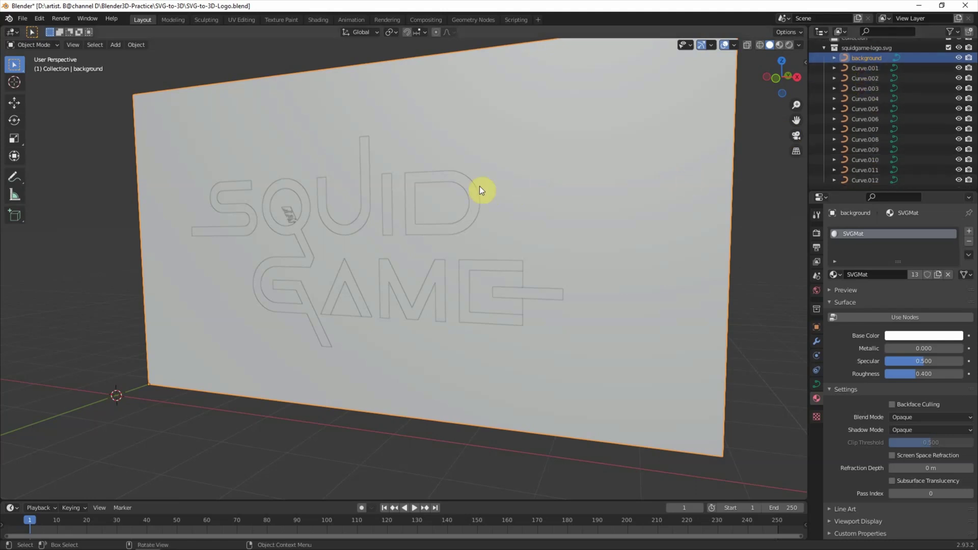
pyautogui.click(463, 181)
# Add the letters I, U, Q, G, S, A, M, E and the dash bar to the selection
pyautogui.keyDown('shift'); pyautogui.click(384, 183); pyautogui.keyUp('shift')
pyautogui.keyDown('shift'); pyautogui.click(364, 152); pyautogui.keyUp('shift')
pyautogui.keyDown('shift'); pyautogui.click(291, 183); pyautogui.keyUp('shift')
pyautogui.keyDown('shift'); pyautogui.click(254, 211); pyautogui.keyUp('shift')
pyautogui.keyDown('shift'); pyautogui.click(347, 276); pyautogui.keyUp('shift')
pyautogui.keyDown('shift'); pyautogui.click(385, 271); pyautogui.keyUp('shift')
pyautogui.keyDown('shift'); pyautogui.click(472, 266); pyautogui.keyUp('shift')
pyautogui.keyDown('shift'); pyautogui.click(512, 300); pyautogui.keyUp('shift')
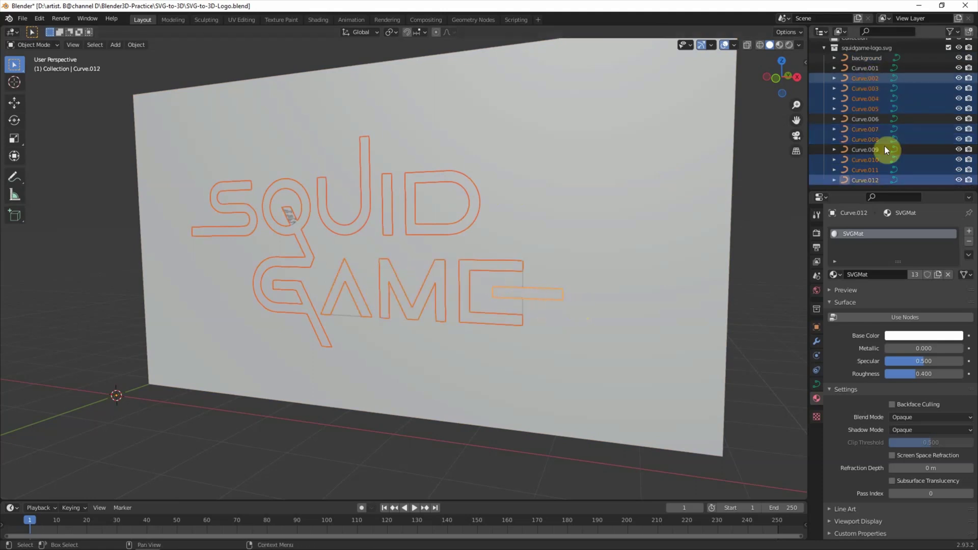
# Join the selected letters into one curve named white-stroke
pyautogui.click(136, 45)
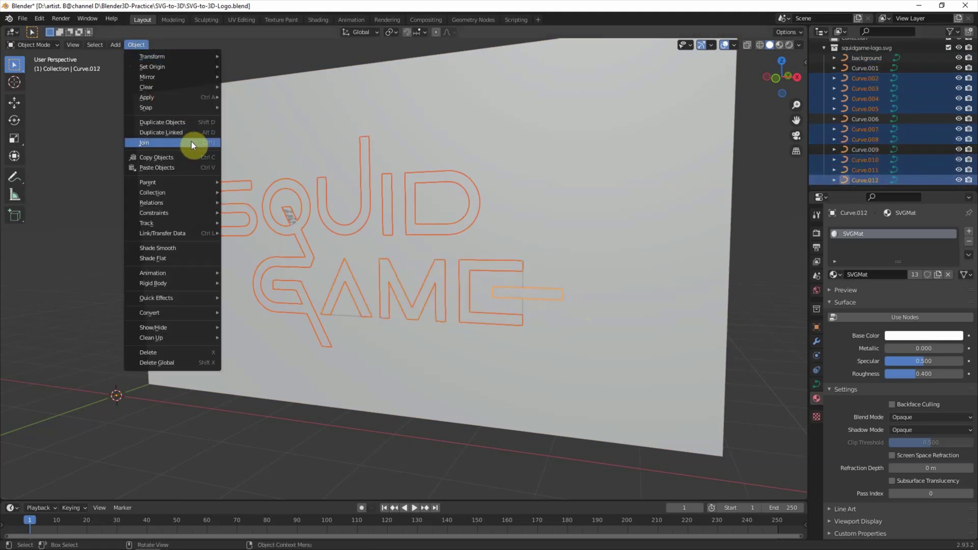
pyautogui.click(191, 143)
pyautogui.doubleClick(873, 118)
pyautogui.write('white-stroke')
pyautogui.press('Return')
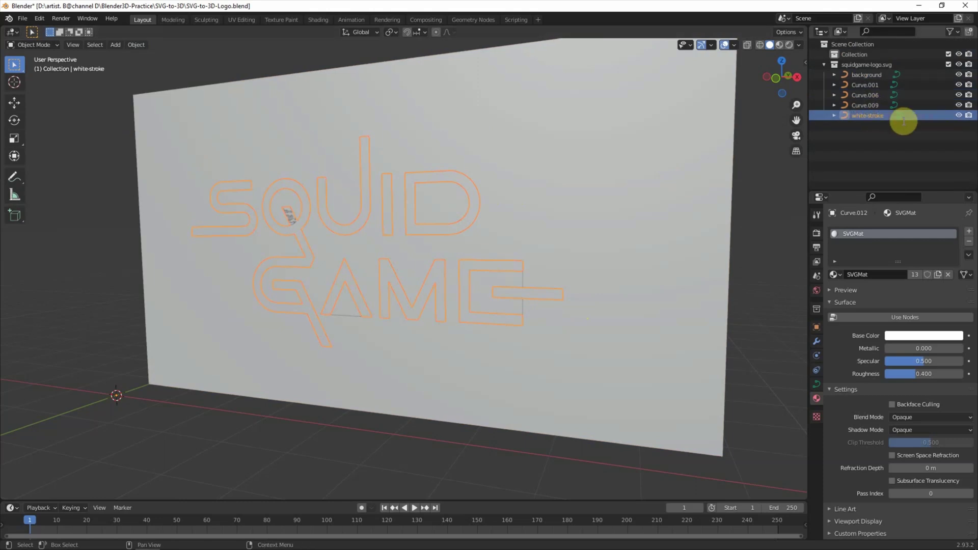
# Join the pink circle, triangle and rectangle into one curve named pink-icon
pyautogui.click(865, 85)
pyautogui.keyDown('shift'); pyautogui.click(867, 103); pyautogui.keyUp('shift')
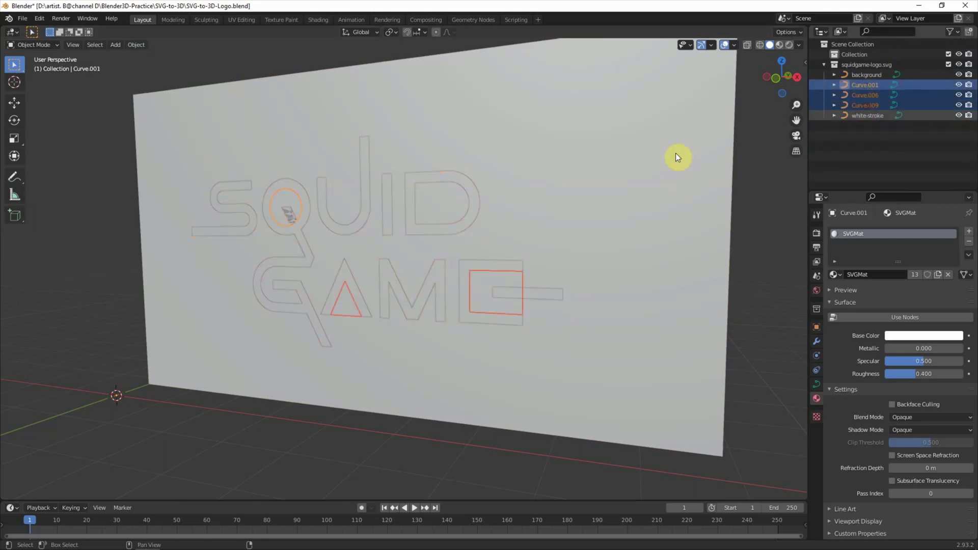
pyautogui.click(135, 45)
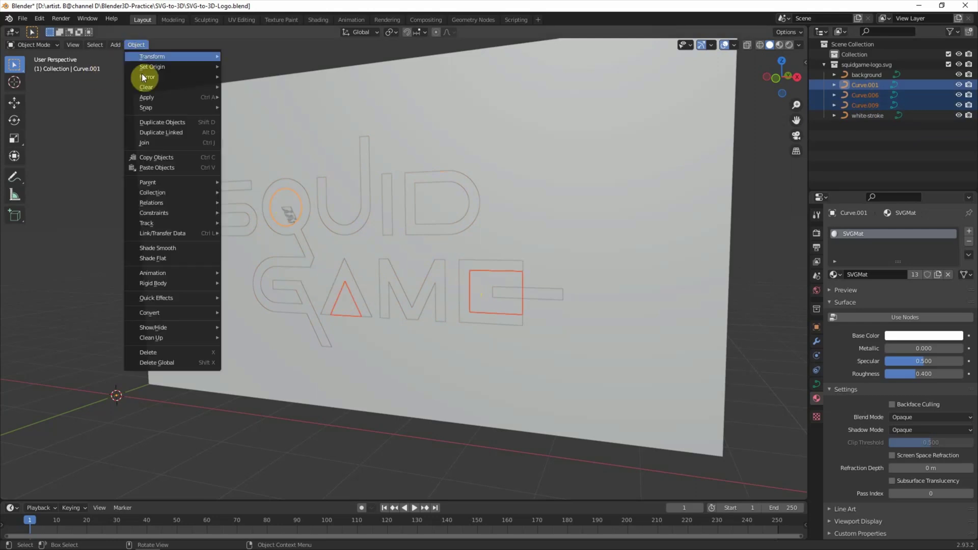
pyautogui.click(168, 138)
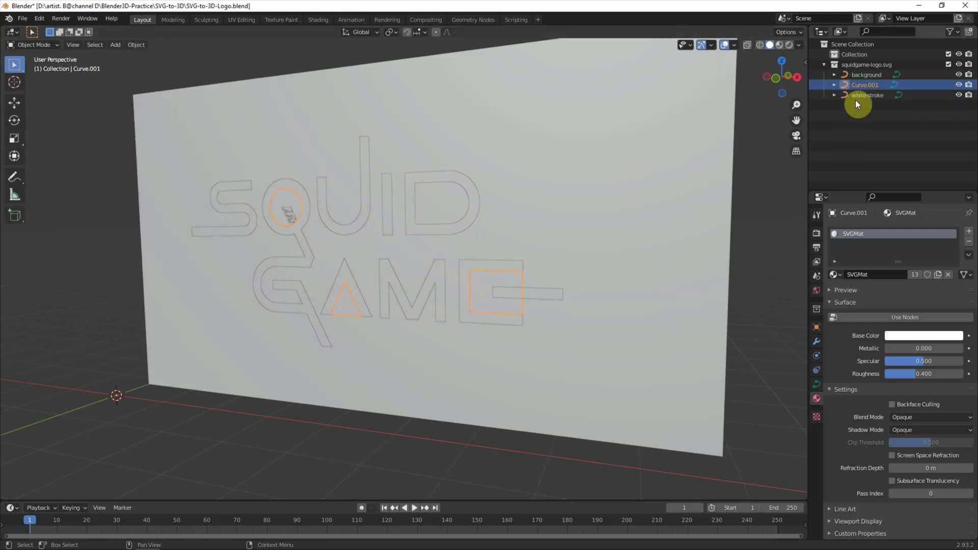
pyautogui.doubleClick(861, 85)
pyautogui.write('pink-icon')
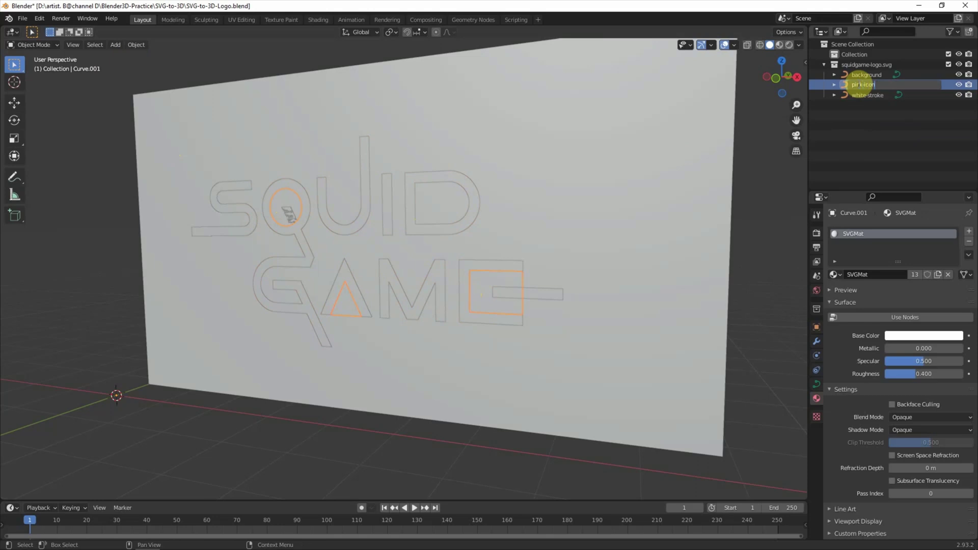
pyautogui.press('Return')
# Orbit and zoom toward the logo and select the white-stroke letters
pyautogui.click(767, 187)
pyautogui.moveTo(739, 304); pyautogui.dragTo(736, 309, button='middle')
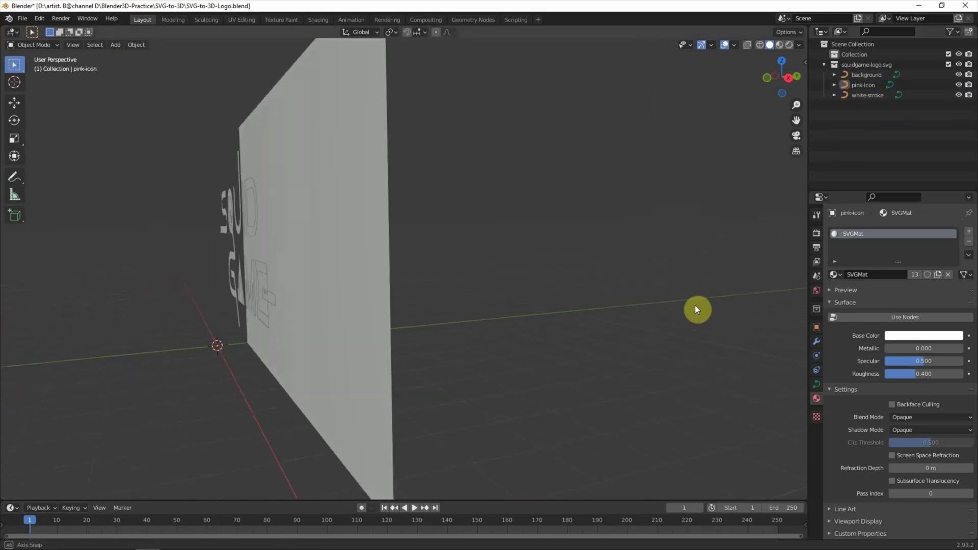
pyautogui.moveTo(733, 305); pyautogui.dragTo(744, 304, button='middle')
pyautogui.scroll(3, 469, 297)
pyautogui.moveTo(512, 303); pyautogui.dragTo(528, 319, button='middle')
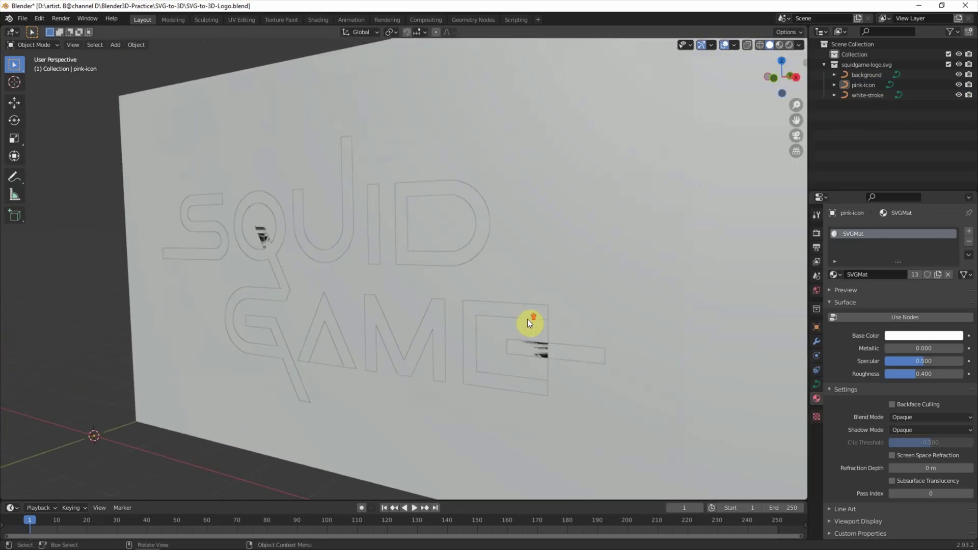
pyautogui.scroll(2, 527, 319)
pyautogui.scroll(1, 533, 316)
pyautogui.click(520, 199)
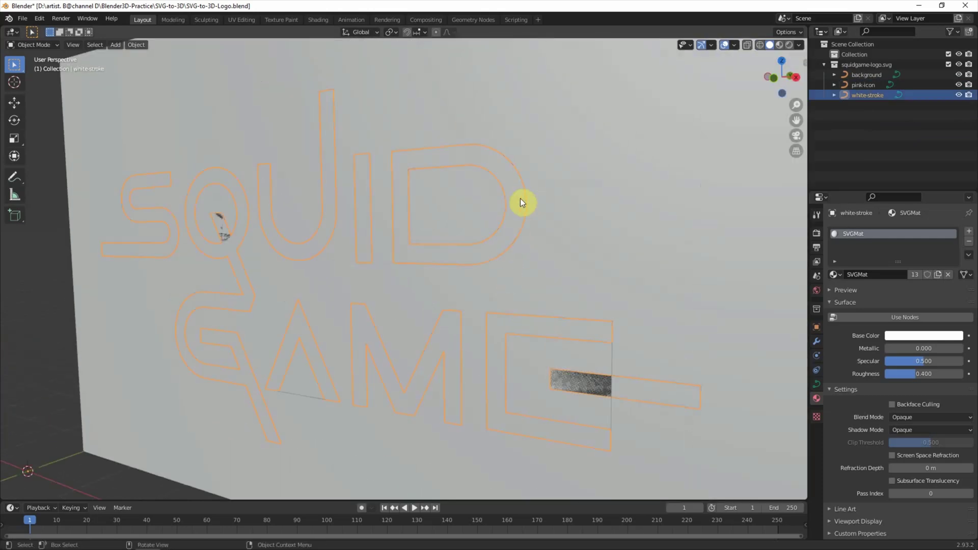
# Extrude the white-stroke letters by 0.01 m
pyautogui.click(817, 384)
pyautogui.click(830, 247)
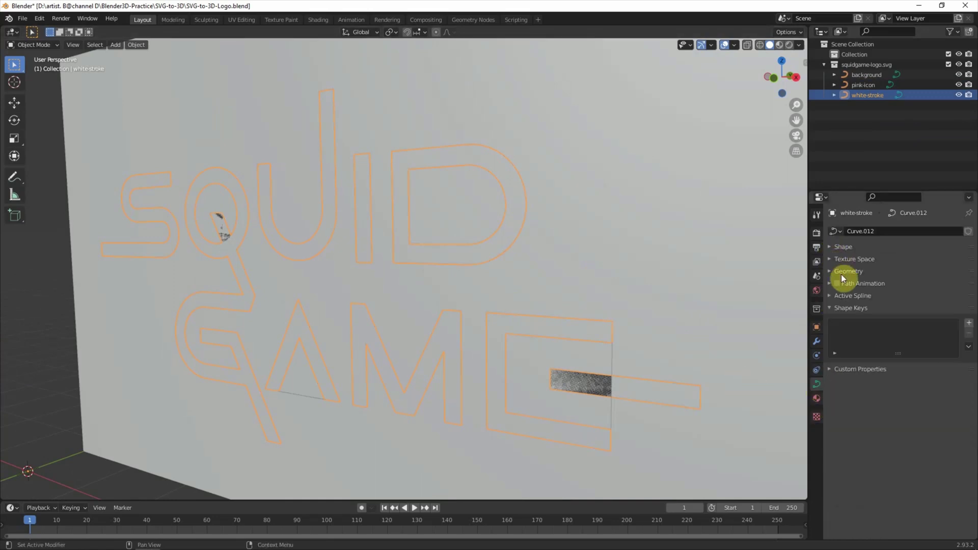
pyautogui.click(828, 270)
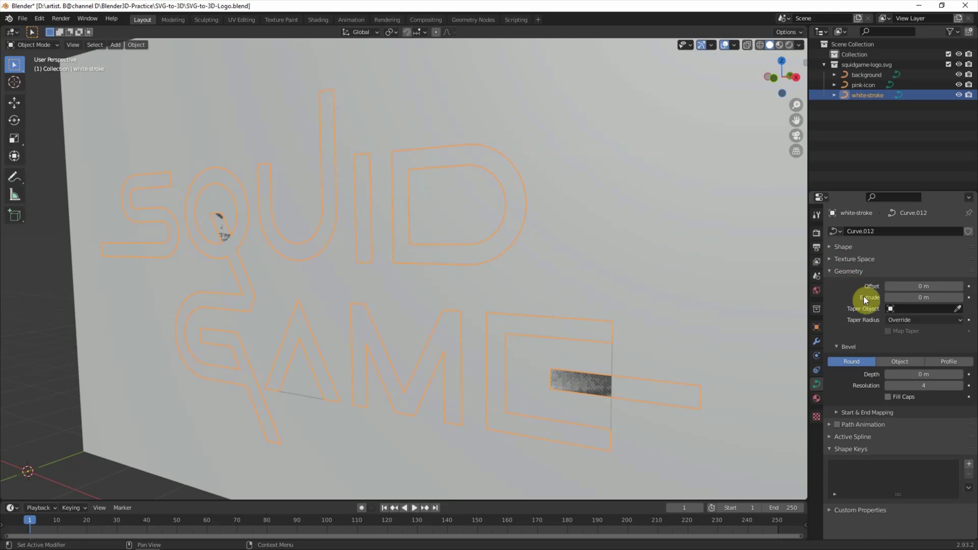
pyautogui.click(960, 299)
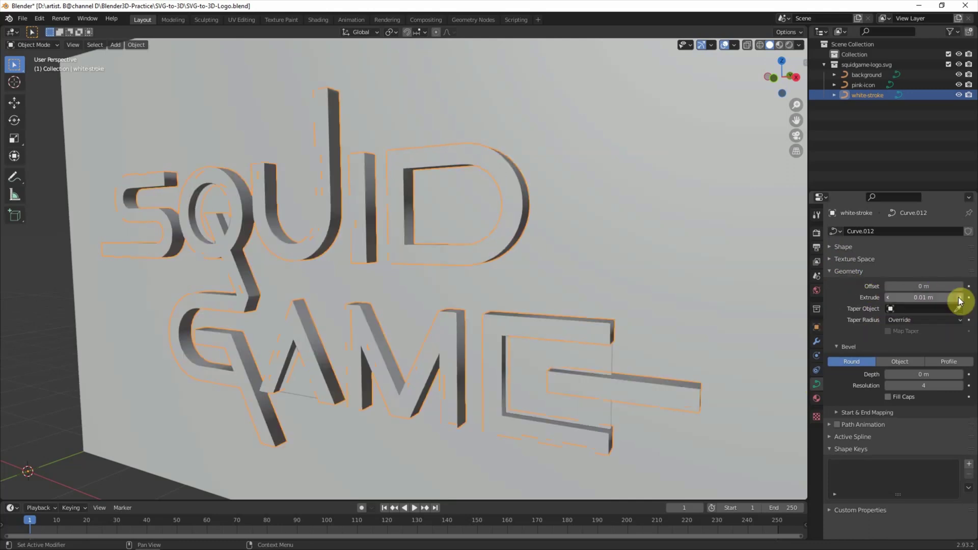
pyautogui.moveTo(681, 340); pyautogui.dragTo(677, 339, button='middle')
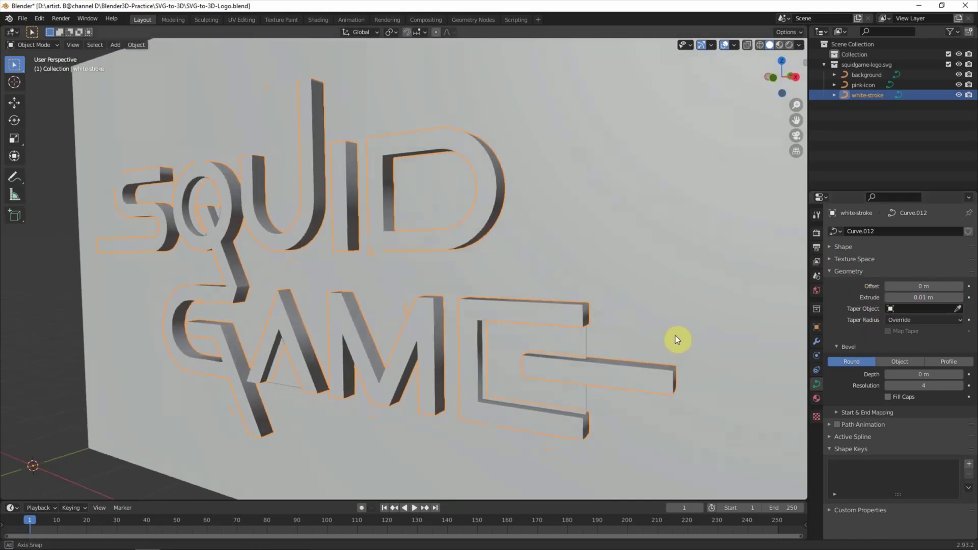
pyautogui.moveTo(677, 355); pyautogui.dragTo(668, 353, button='middle')
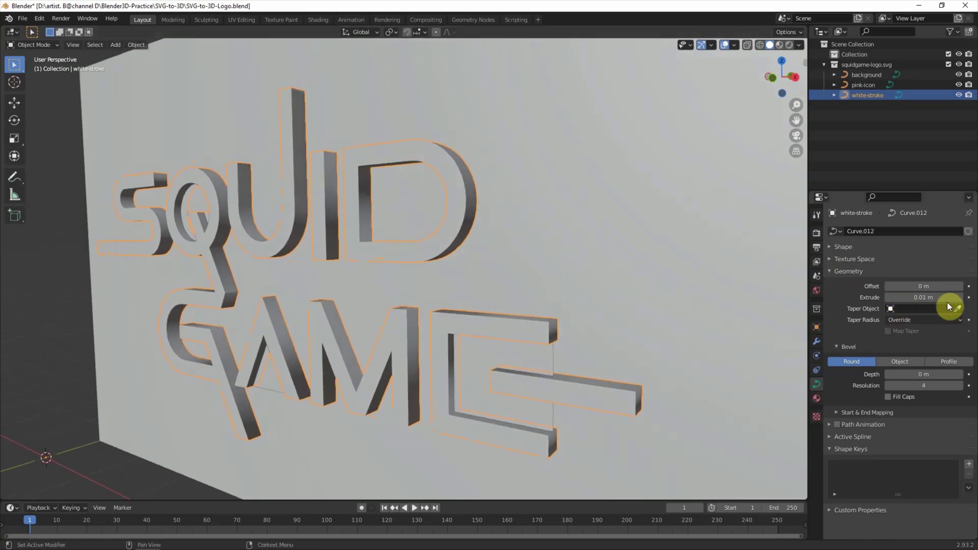
pyautogui.click(961, 298)
pyautogui.moveTo(960, 299); pyautogui.dragTo(953, 300)
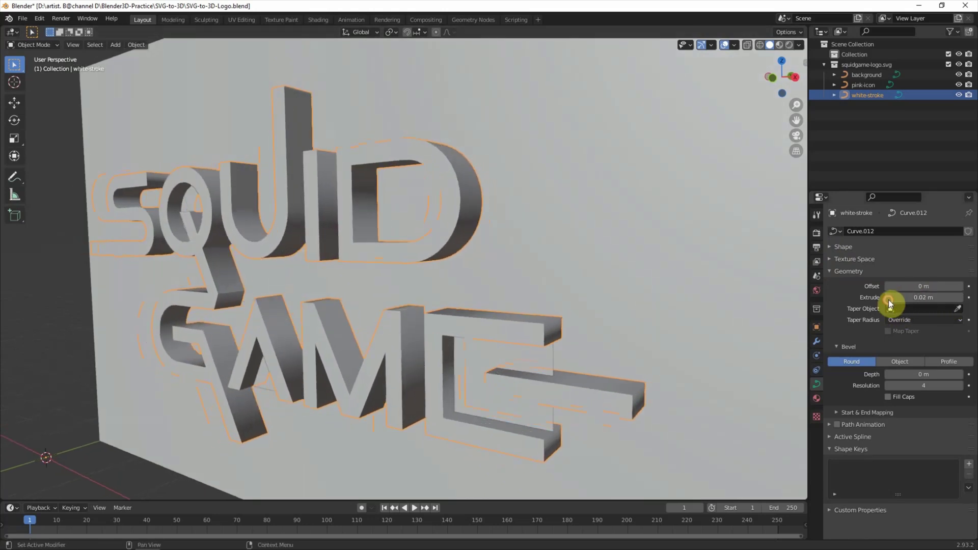
# Give the letters a 0.002 m bevel depth
pyautogui.click(956, 377)
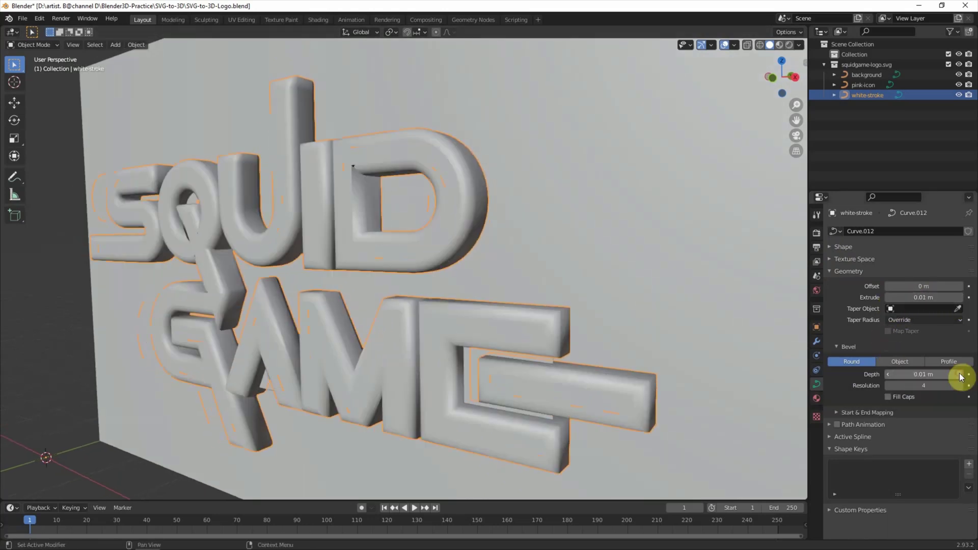
pyautogui.click(907, 374)
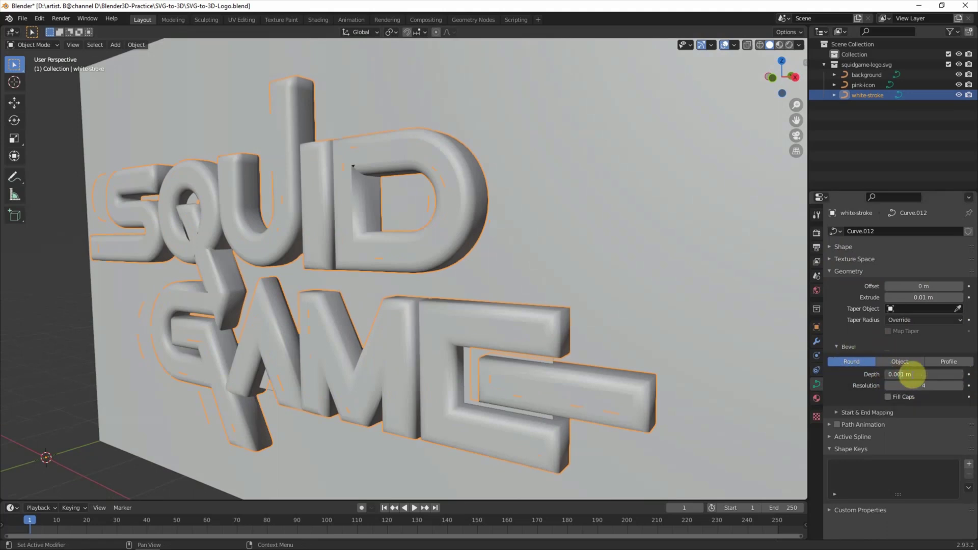
pyautogui.write('2')
pyautogui.press('Return')
pyautogui.moveTo(549, 334); pyautogui.dragTo(550, 348, button='middle')
# Set the pink-icon shapes' extrusion to 0.002 m
pyautogui.click(863, 85)
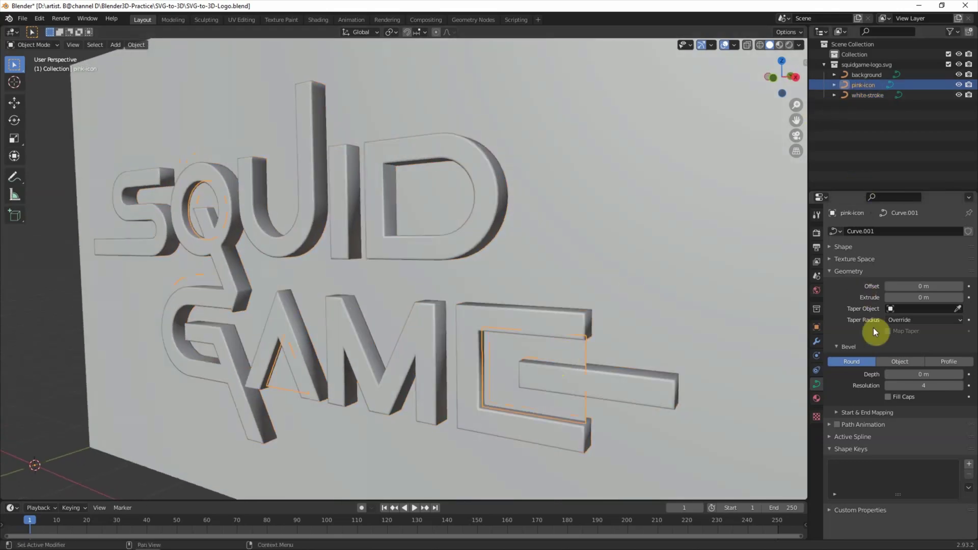
pyautogui.moveTo(663, 305); pyautogui.dragTo(637, 316, button='middle')
pyautogui.doubleClick(897, 298)
pyautogui.write('0.01')
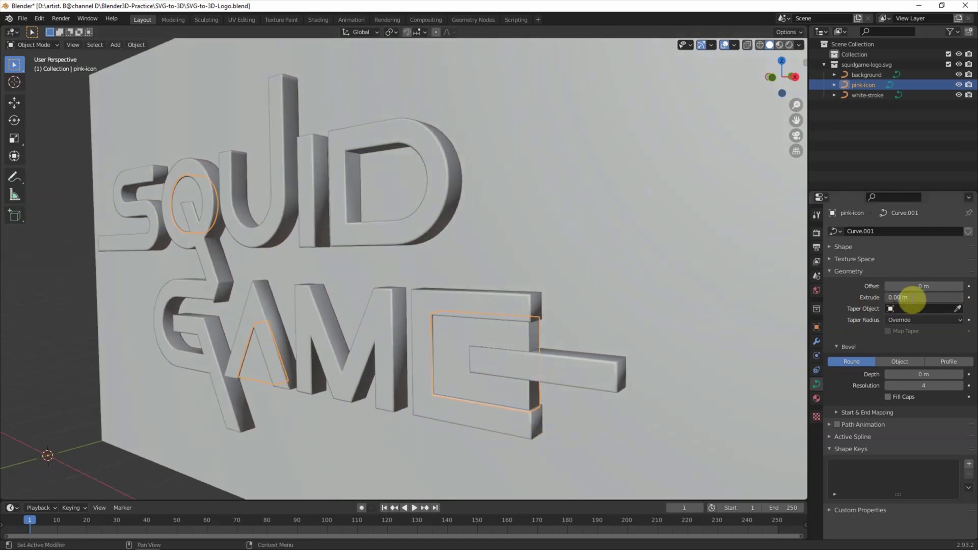
pyautogui.press('Return')
# Give the background its own material SVGMat.001-black with a black base colour
pyautogui.click(76, 263)
pyautogui.moveTo(275, 310); pyautogui.dragTo(351, 328, button='middle')
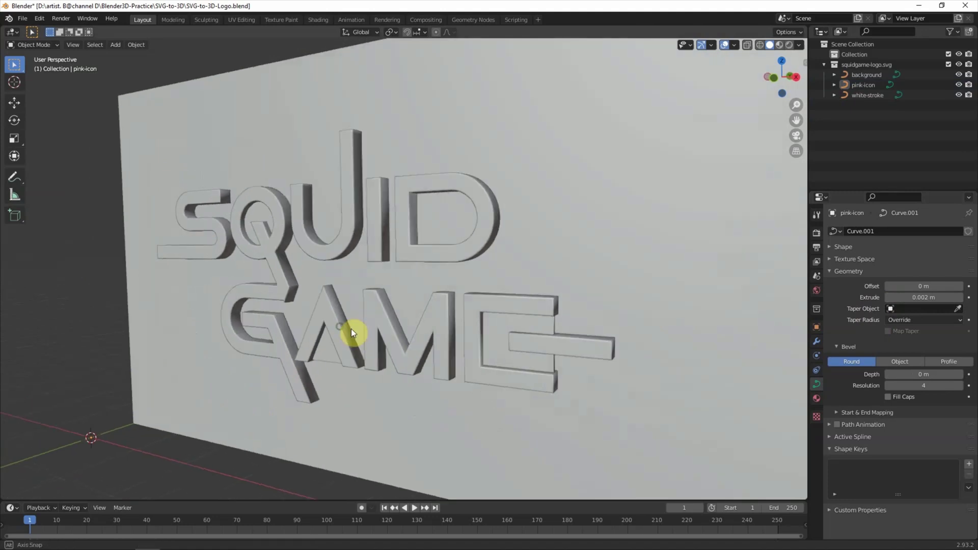
pyautogui.click(701, 255)
pyautogui.click(817, 398)
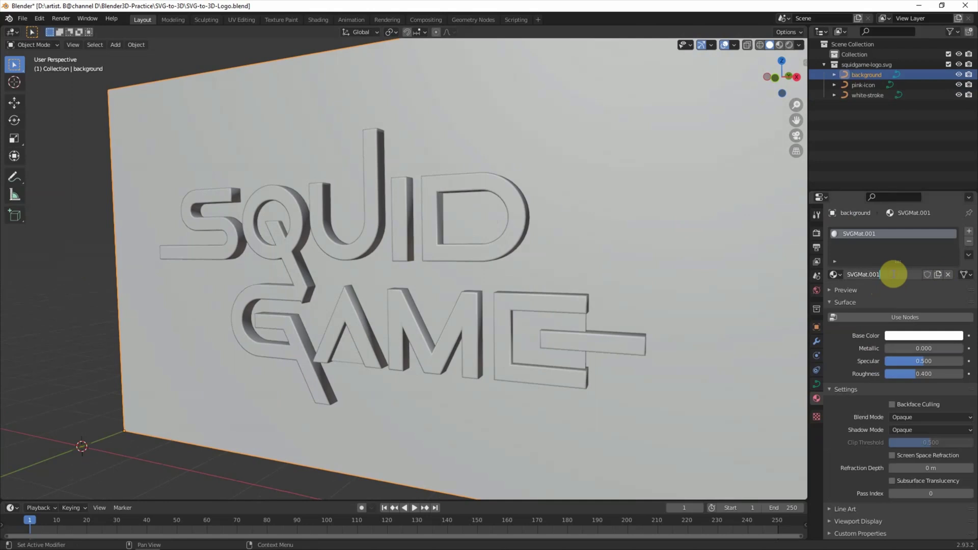
pyautogui.press('Return')
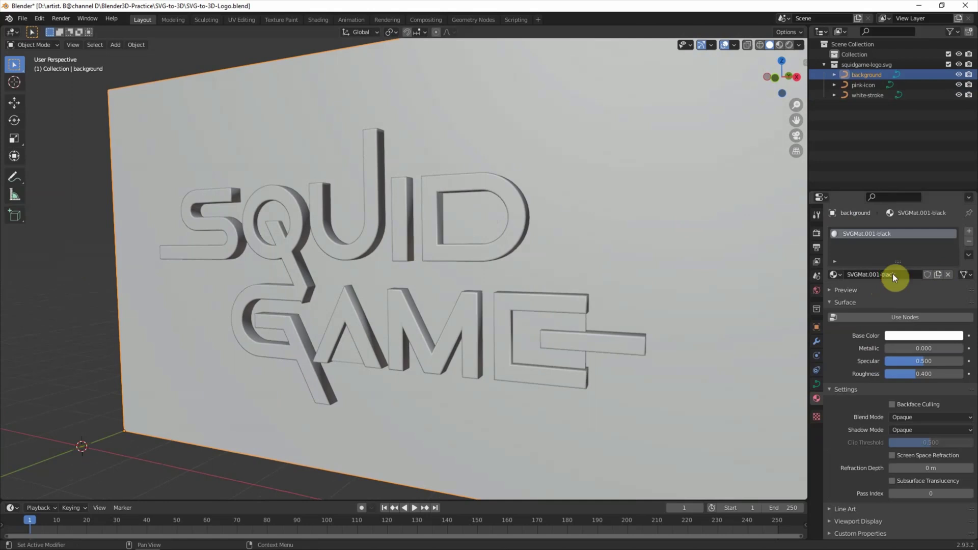
pyautogui.click(903, 334)
pyautogui.moveTo(956, 196); pyautogui.dragTo(956, 258)
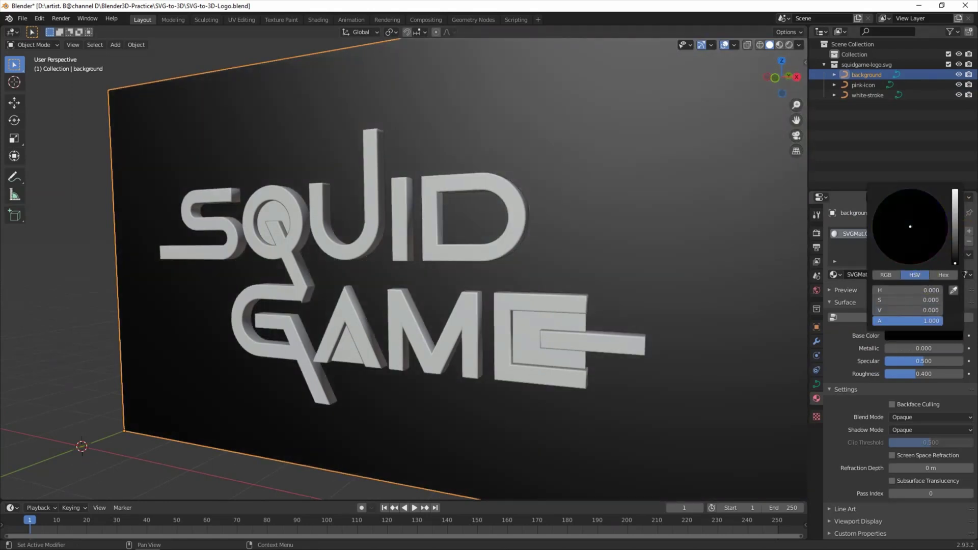
# Give the white-stroke letters their own material named SVGMat.001-white
pyautogui.click(534, 323)
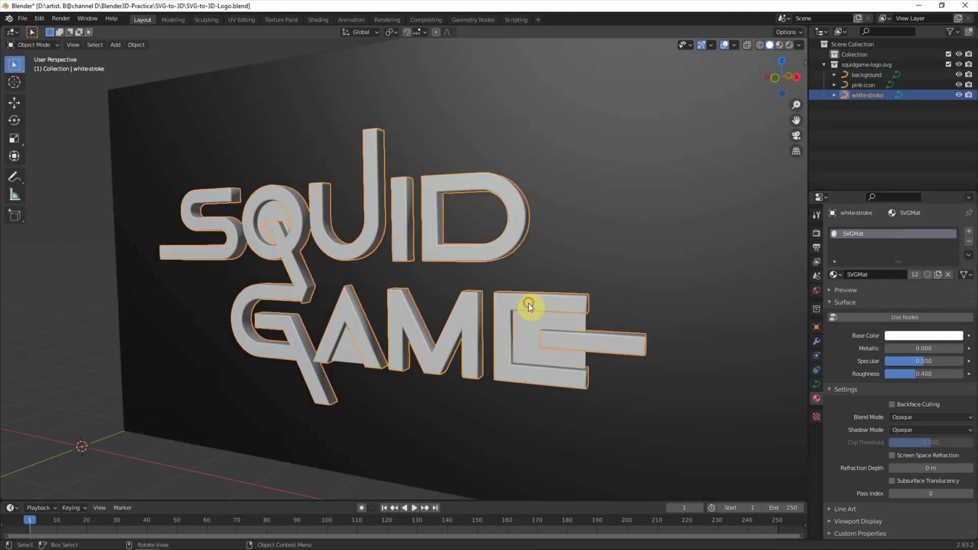
pyautogui.doubleClick(898, 275)
pyautogui.click(898, 275)
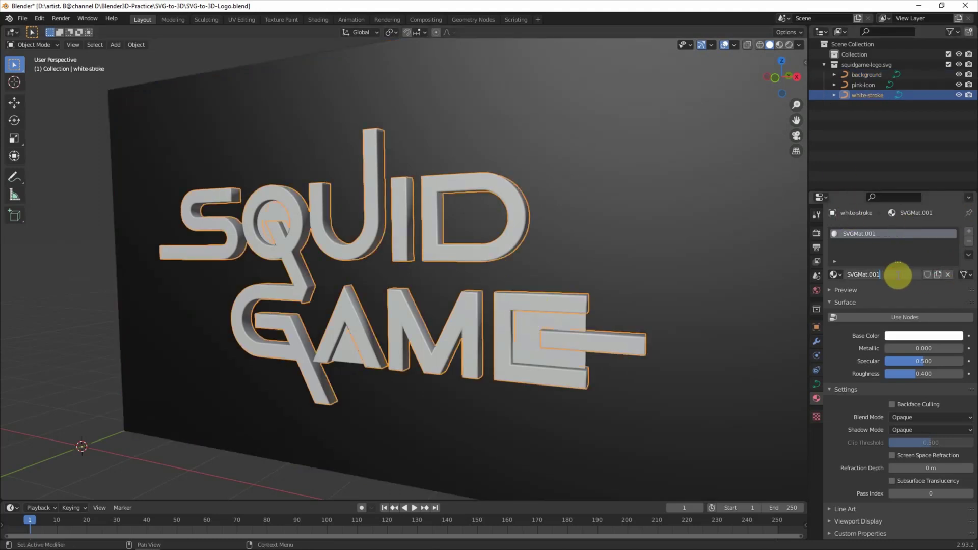
pyautogui.write('hite')
pyautogui.press('Return')
pyautogui.click(907, 333)
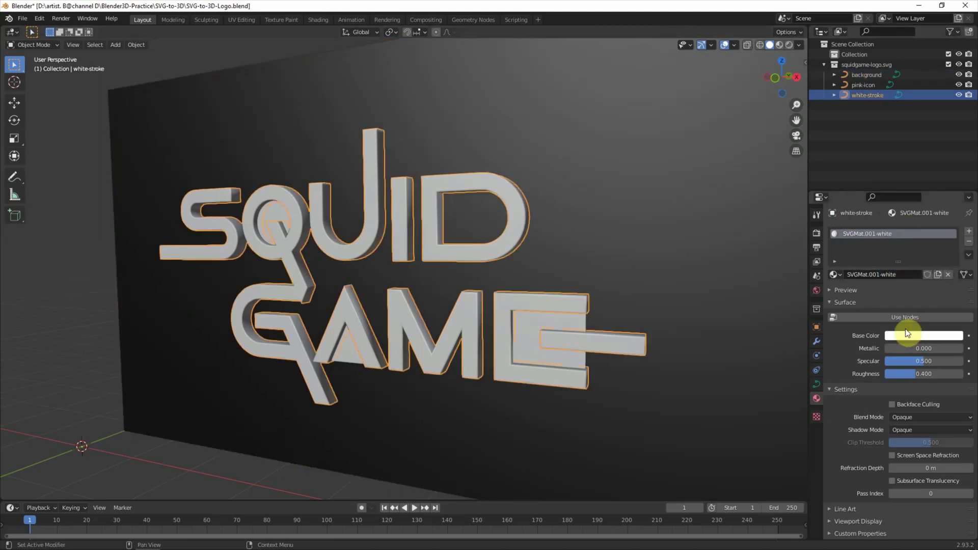
# Give pink-icon its own material SVGMat.001-pink with a bright pink base colour
pyautogui.click(578, 326)
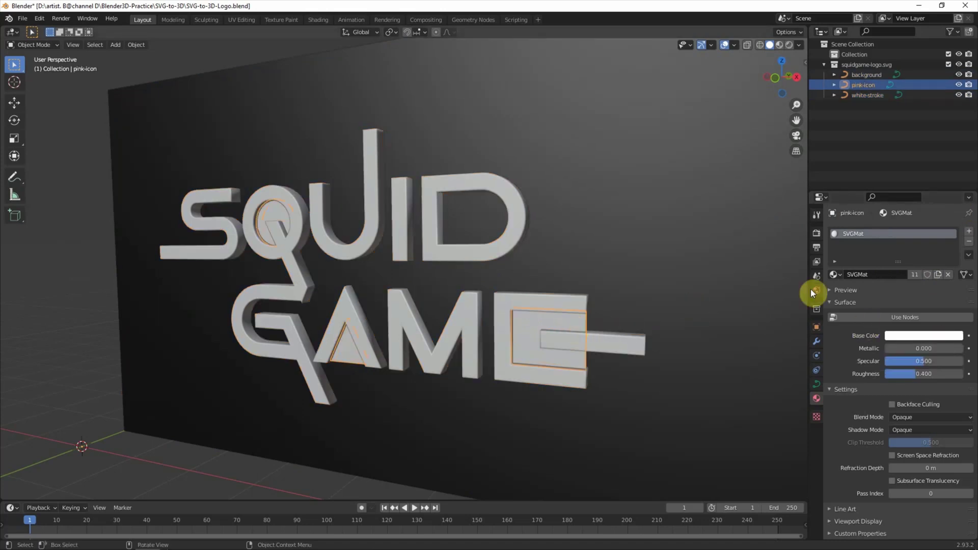
pyautogui.click(884, 277)
pyautogui.click(895, 274)
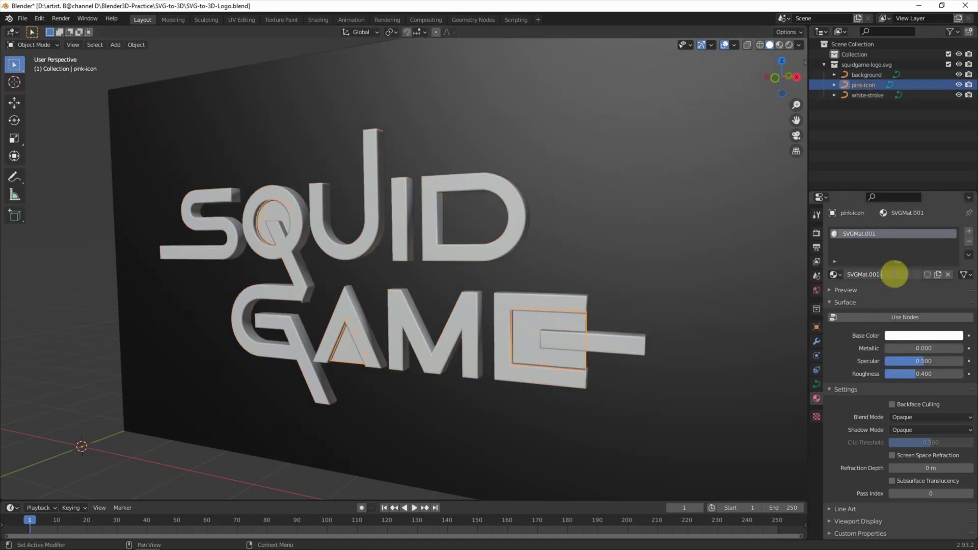
pyautogui.press('Return')
pyautogui.click(910, 335)
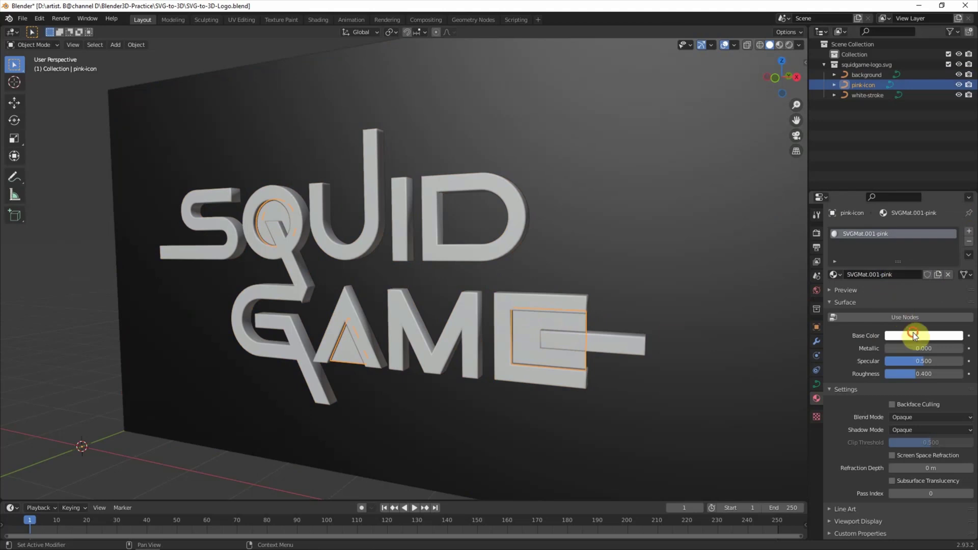
pyautogui.moveTo(906, 234); pyautogui.dragTo(921, 255)
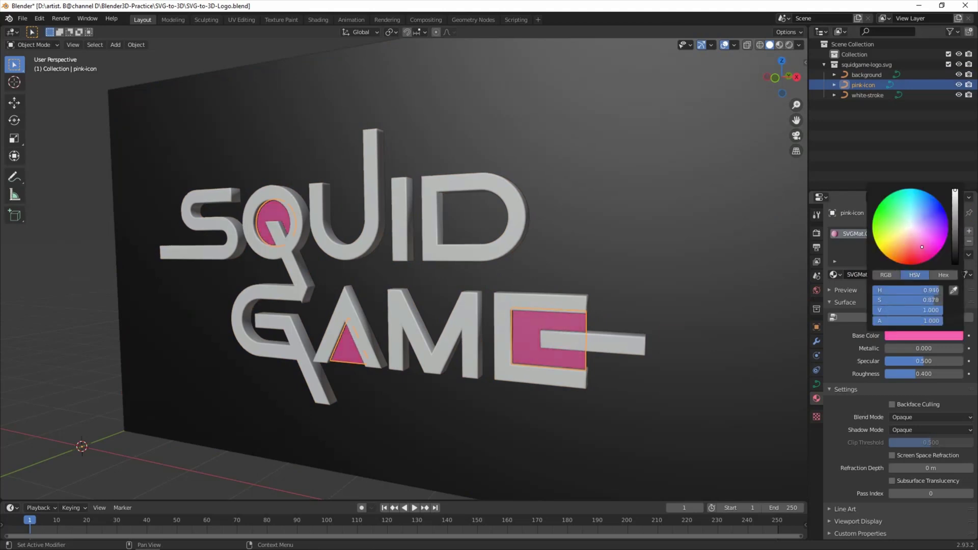
pyautogui.click(43, 236)
pyautogui.moveTo(43, 236)
pyautogui.mouseDown(button='middle')
pyautogui.moveTo(248, 317)
pyautogui.moveTo(238, 315)
pyautogui.mouseUp(button='middle')
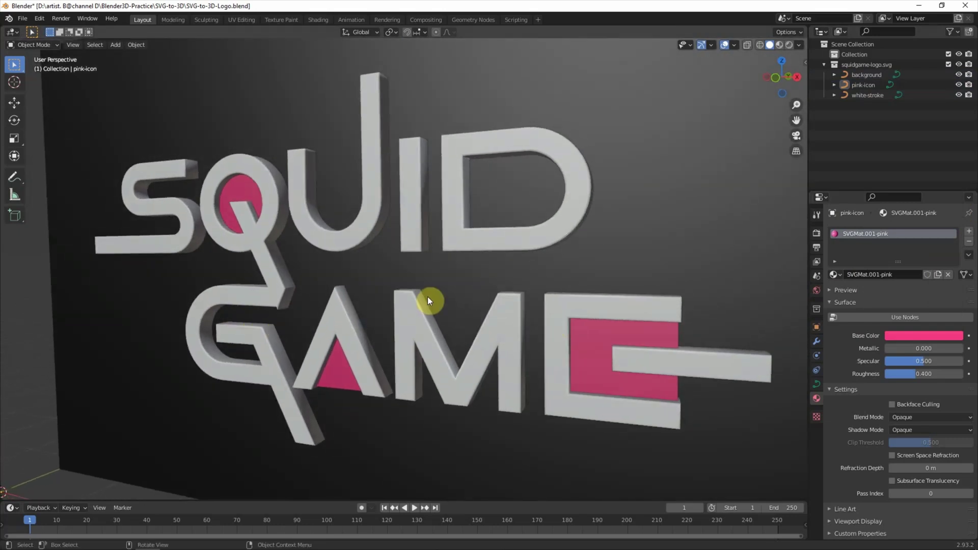
# Switch the render engine to Cycles and show the viewport in Rendered shading
pyautogui.click(816, 233)
pyautogui.click(909, 231)
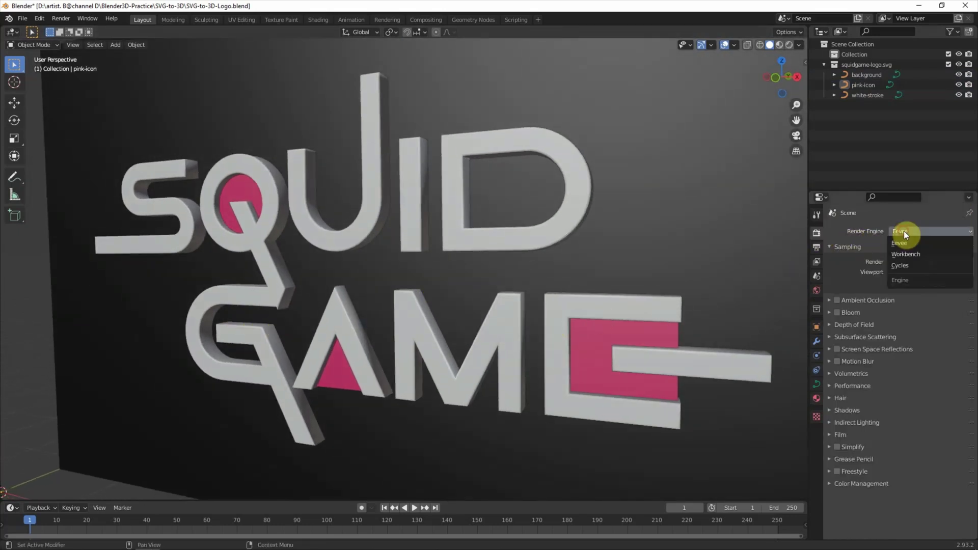
pyautogui.click(908, 265)
pyautogui.click(789, 45)
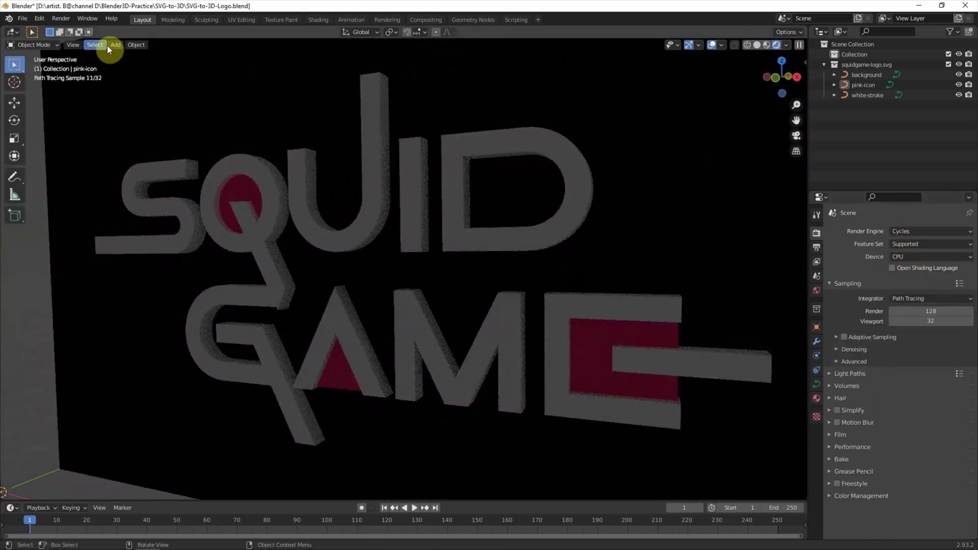
# Split the viewport horizontally and set the lower view to front orthographic
pyautogui.click(72, 45)
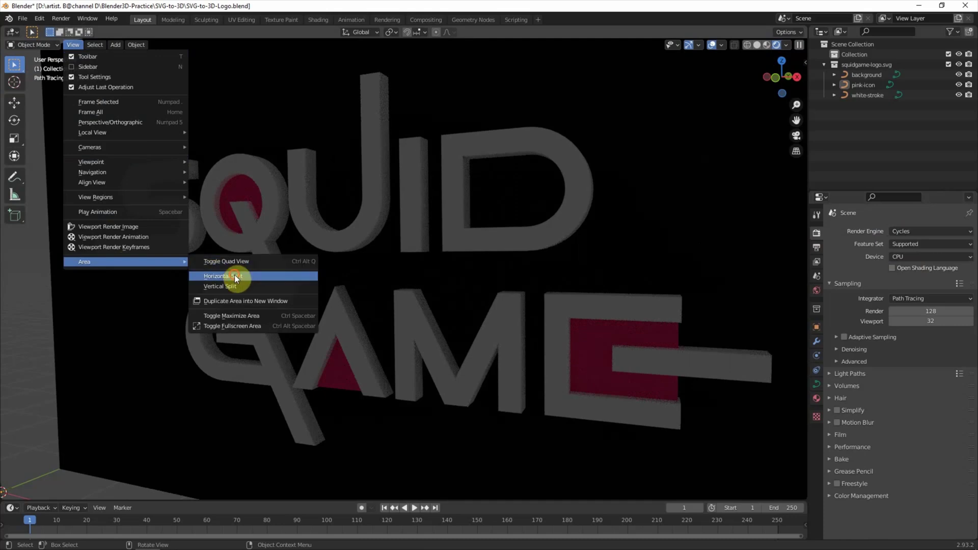
pyautogui.click(235, 276)
pyautogui.click(227, 323)
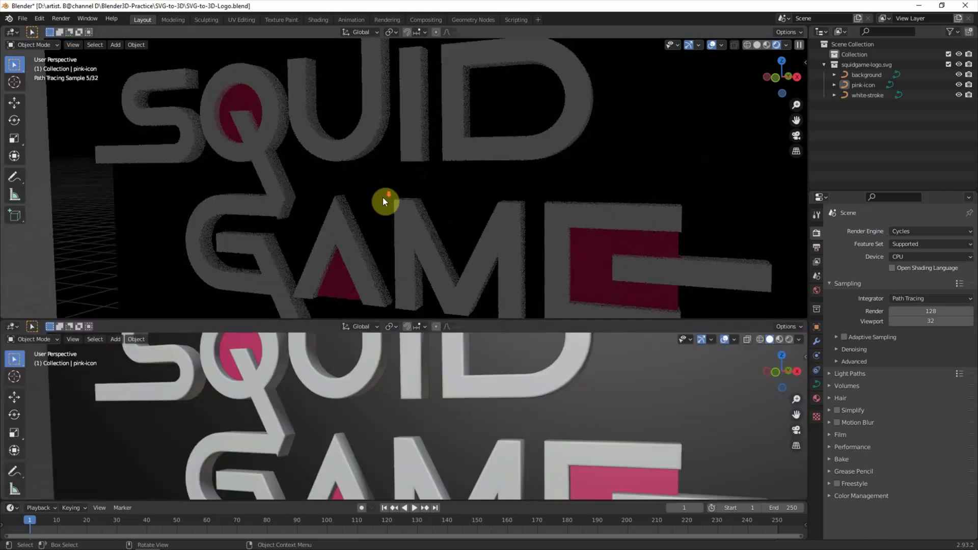
pyautogui.scroll(-3, 383, 200)
pyautogui.scroll(-2, 383, 198)
pyautogui.scroll(-3, 542, 406)
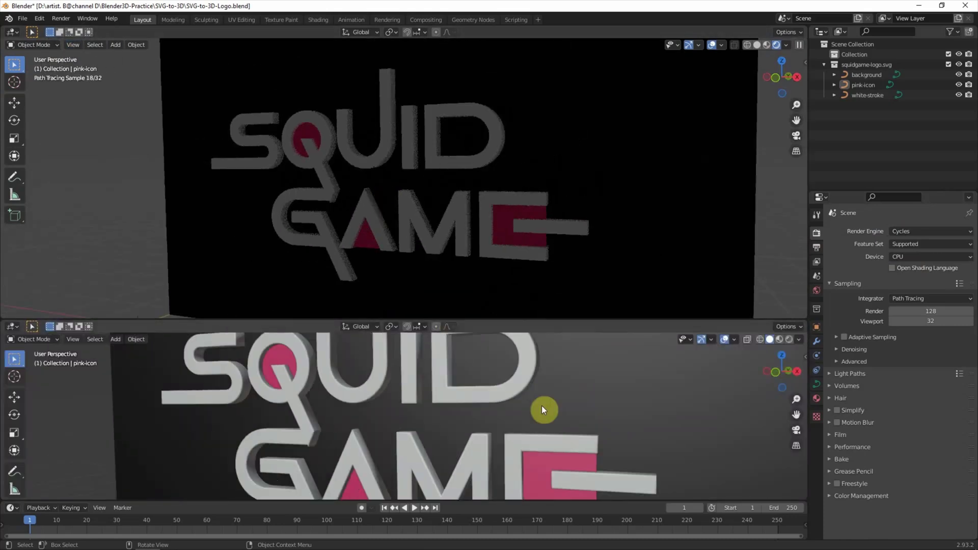
pyautogui.press('KP_1')
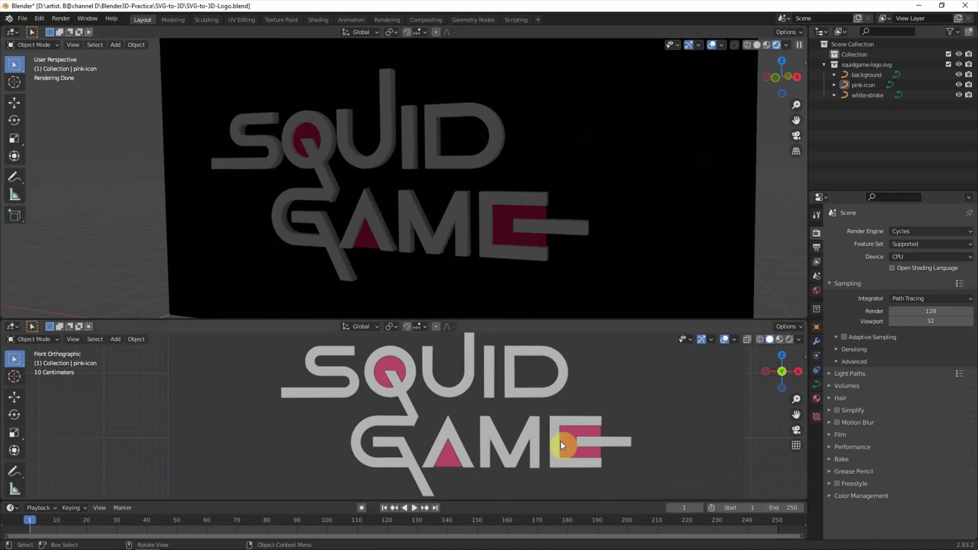
pyautogui.click(116, 45)
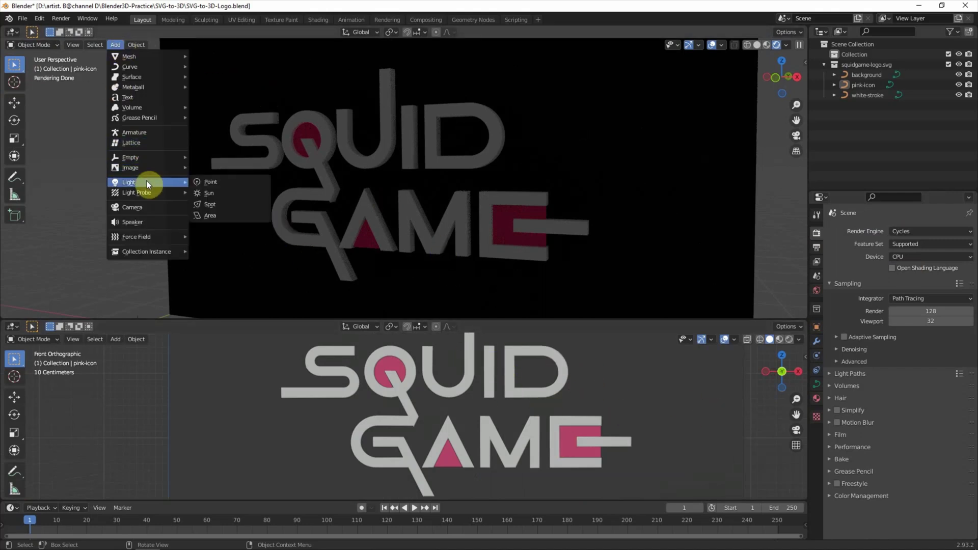
# Add an area light and scale it up twice
pyautogui.click(227, 215)
pyautogui.press('s')
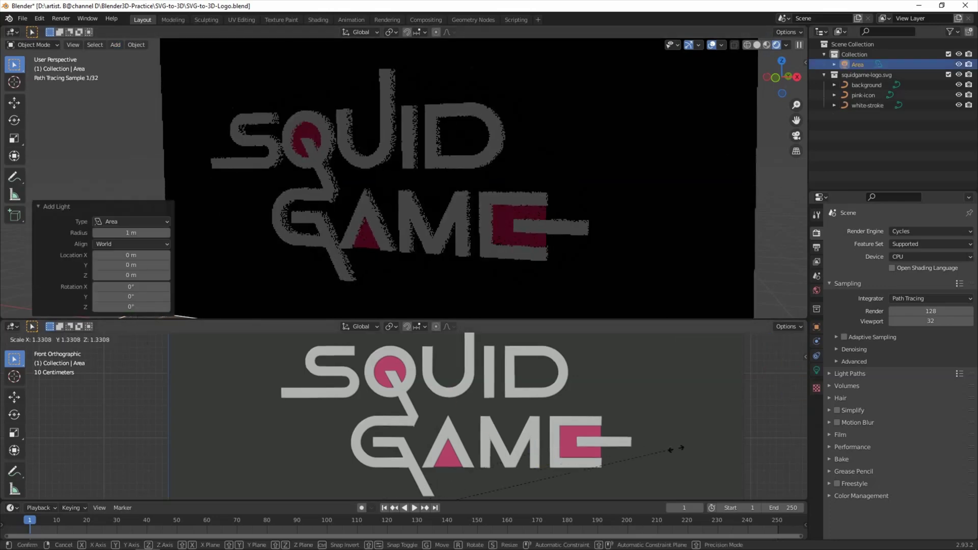
pyautogui.click(662, 403)
pyautogui.scroll(-5, 652, 430)
pyautogui.press('s')
pyautogui.click(577, 432)
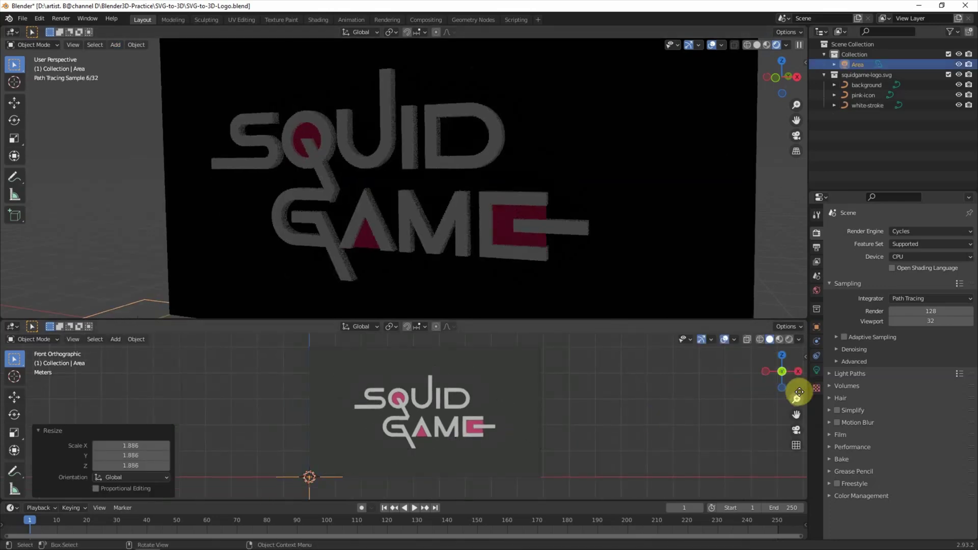
# Angle the area light toward the logo and raise it in front, working from the right view
pyautogui.click(794, 372)
pyautogui.press('r')
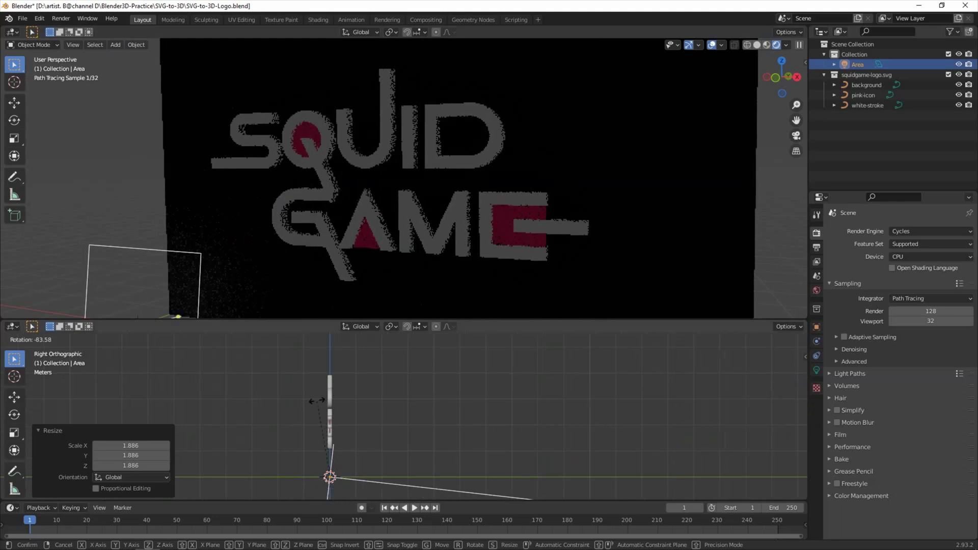
pyautogui.click(307, 407)
pyautogui.press('g')
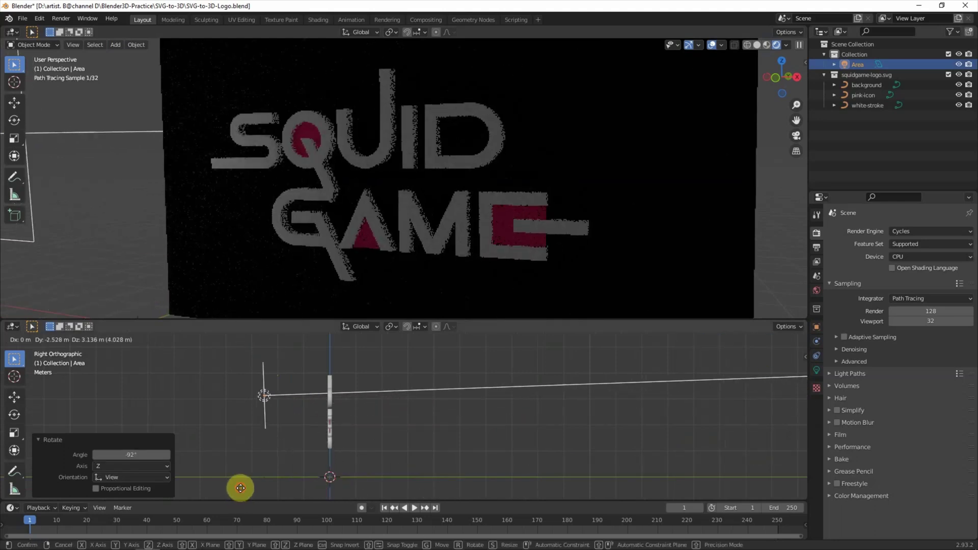
pyautogui.click(240, 494)
pyautogui.press('r')
pyautogui.click(739, 402)
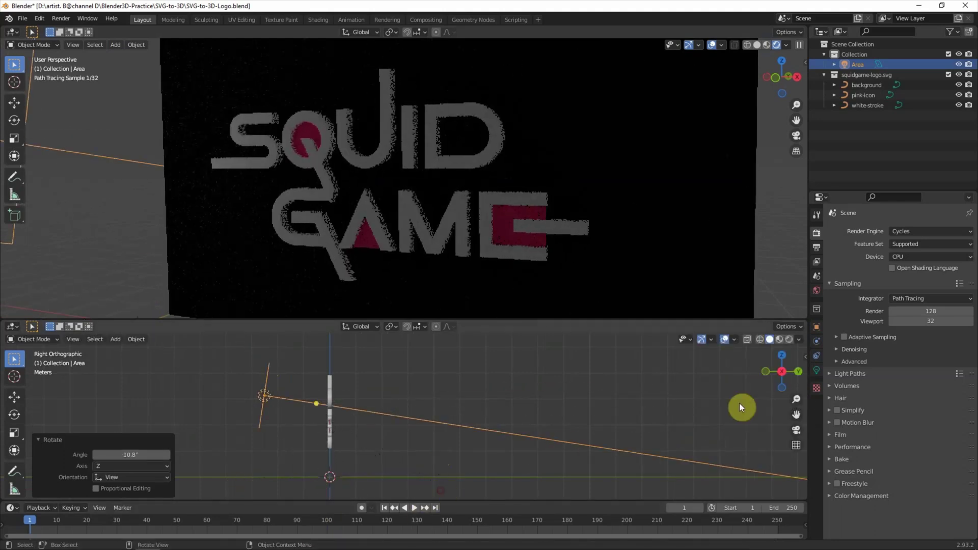
# Set the area light's power to 100 W
pyautogui.click(782, 357)
pyautogui.scroll(-3, 561, 423)
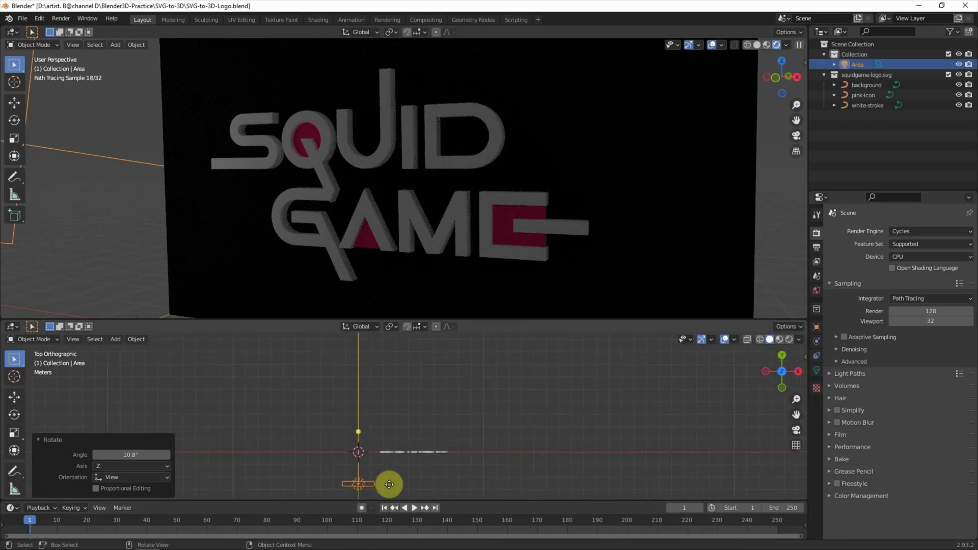
pyautogui.click(817, 371)
pyautogui.write('100')
pyautogui.press('Return')
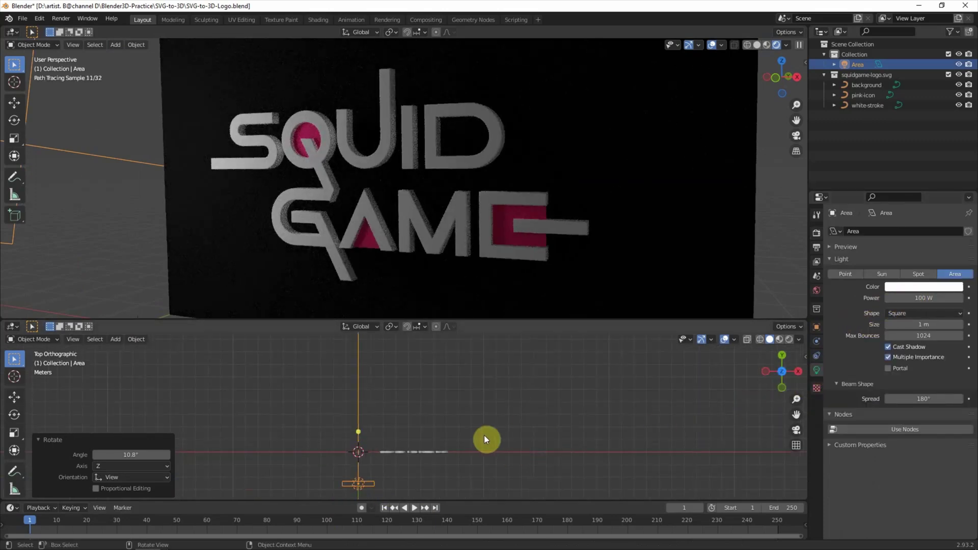
# Shift the light 5.4046 m along X and reframe the viewports on the logo
pyautogui.press('g')
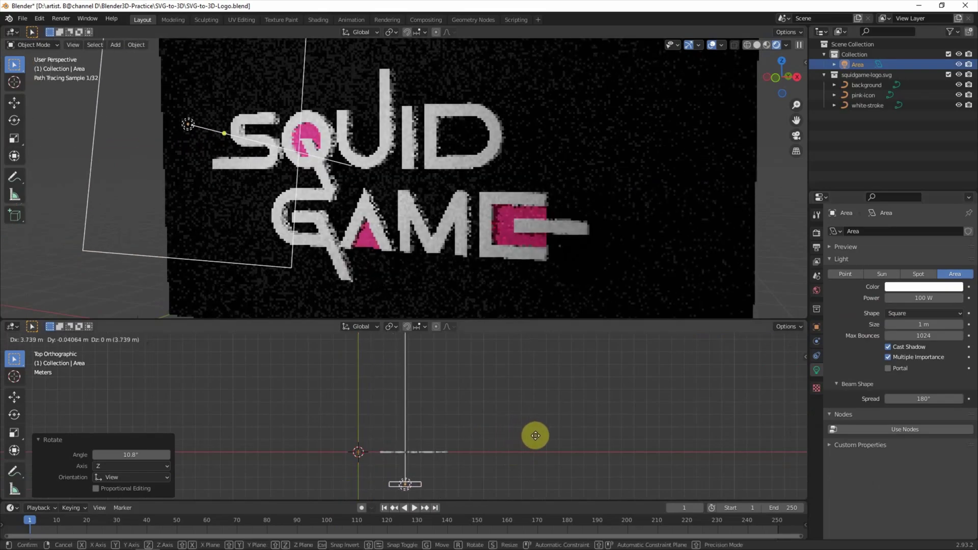
pyautogui.click(552, 438)
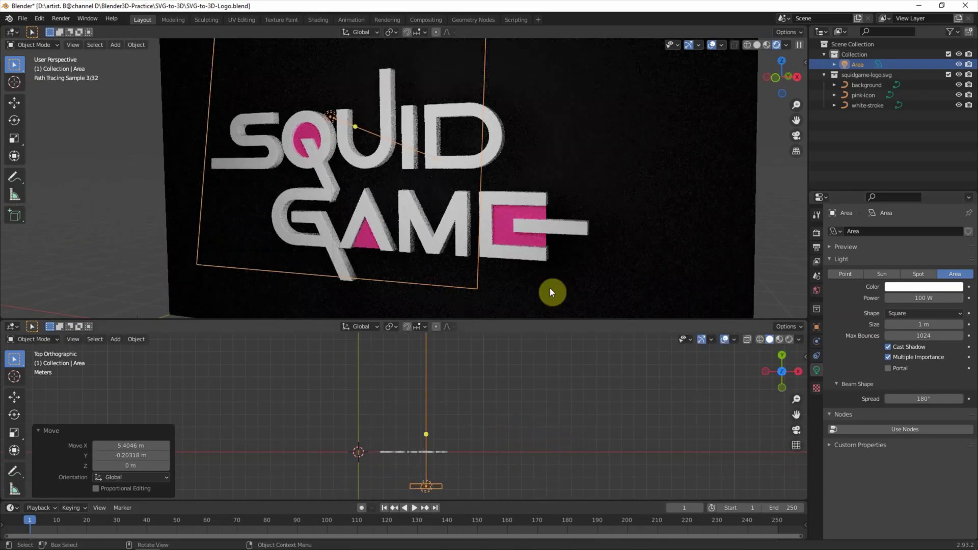
pyautogui.moveTo(599, 202); pyautogui.dragTo(590, 207, button='middle')
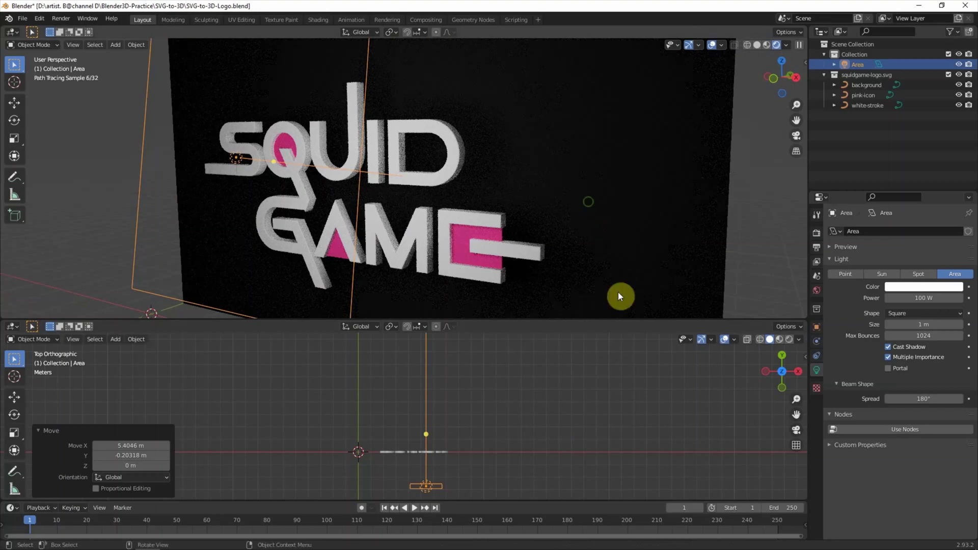
pyautogui.scroll(2, 561, 209)
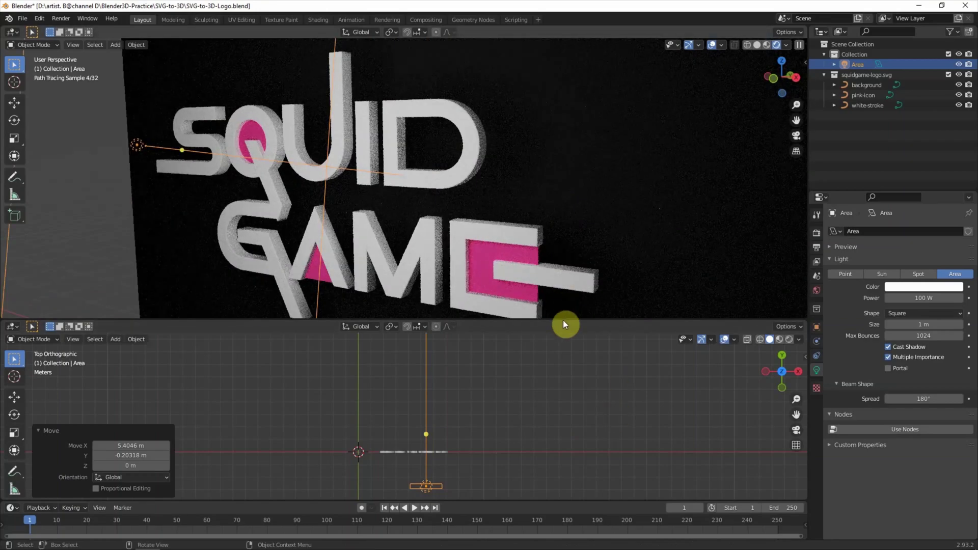
pyautogui.moveTo(564, 320); pyautogui.dragTo(565, 330)
pyautogui.moveTo(573, 237); pyautogui.dragTo(591, 307, button='middle')
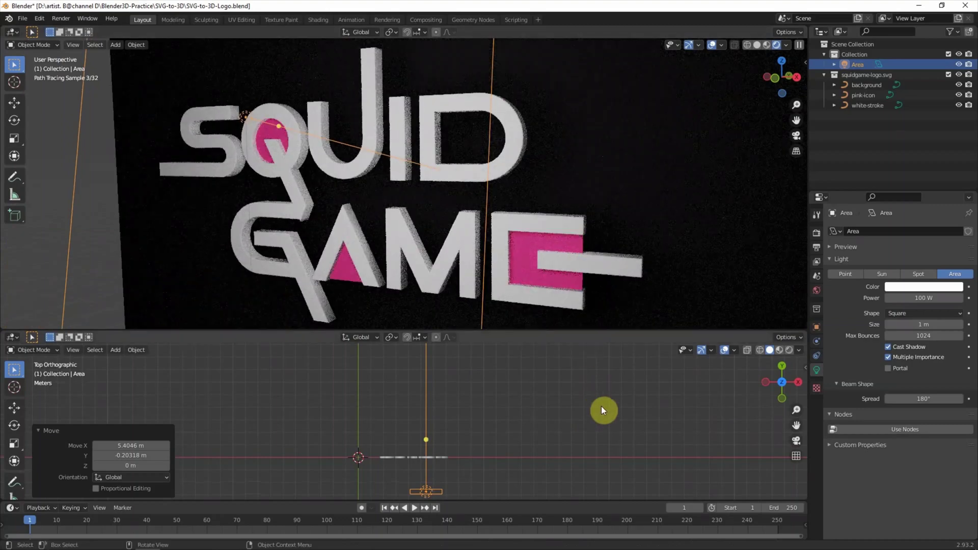
pyautogui.click(755, 244)
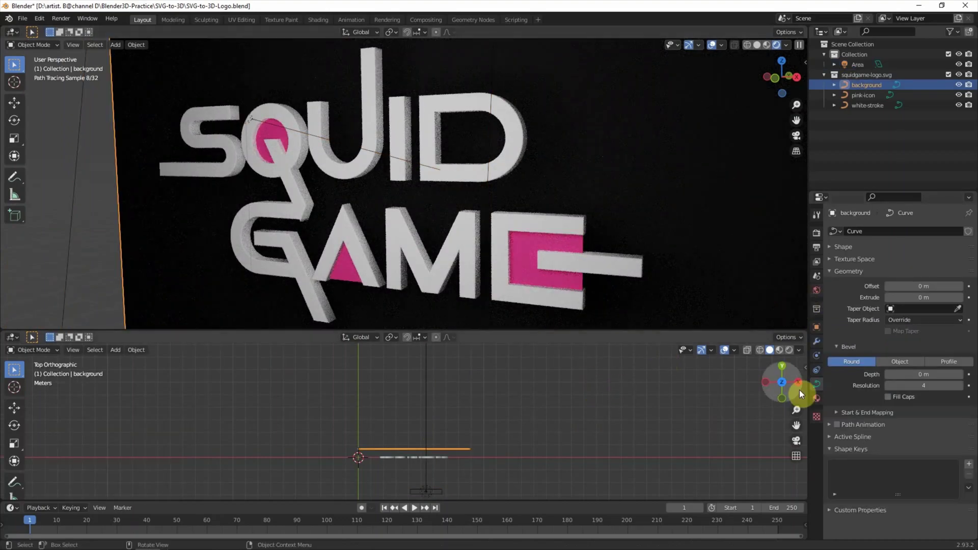
# Lighten the backdrop material's diffuse colour value to 0.073
pyautogui.click(817, 399)
pyautogui.click(927, 321)
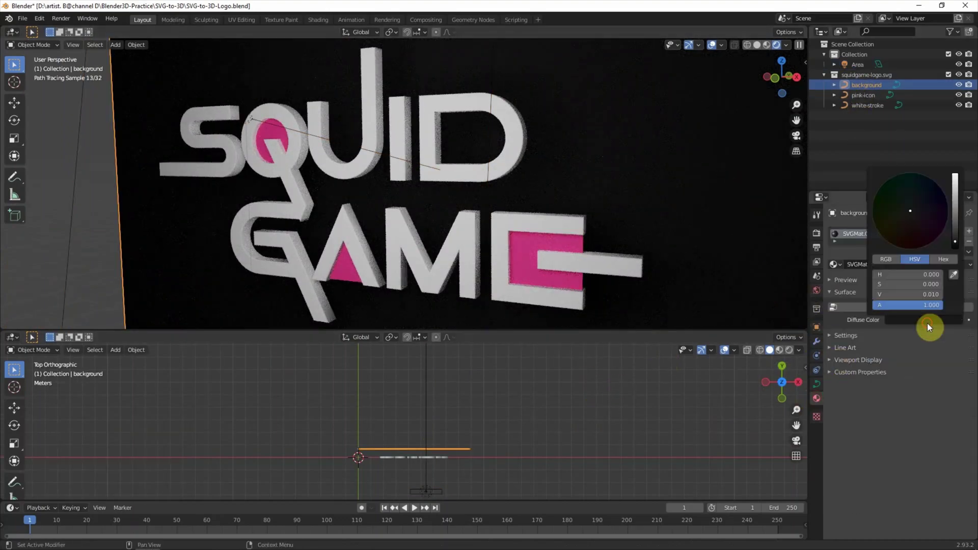
pyautogui.moveTo(956, 241); pyautogui.dragTo(955, 225)
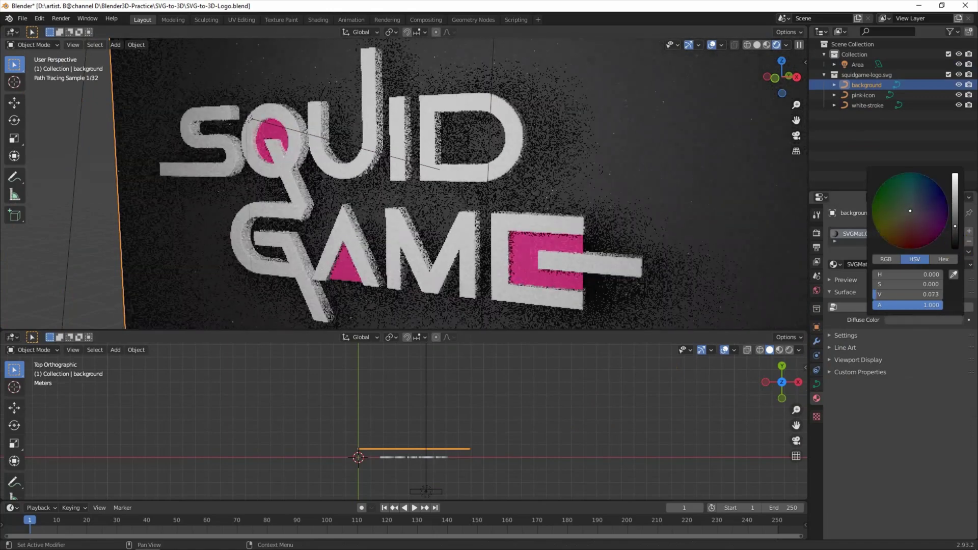
pyautogui.click(649, 392)
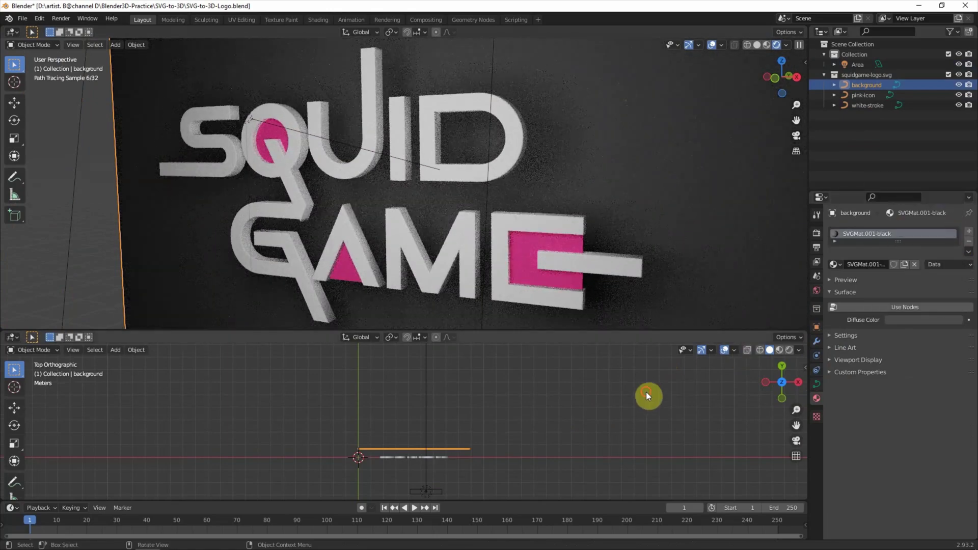
# Move the area light 0.32509 m in X and −0.73145 m in Y, and enlarge it
pyautogui.click(426, 491)
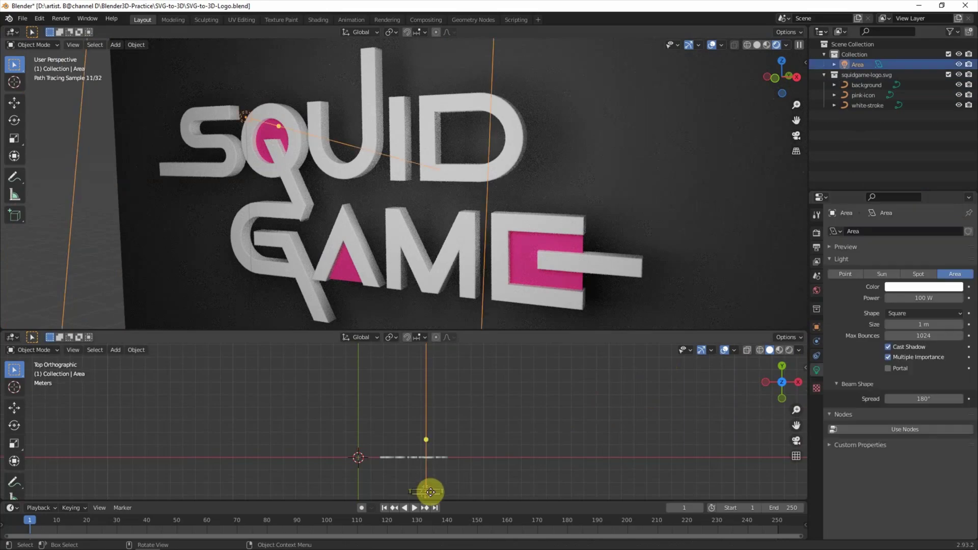
pyautogui.moveTo(430, 492); pyautogui.dragTo(434, 483)
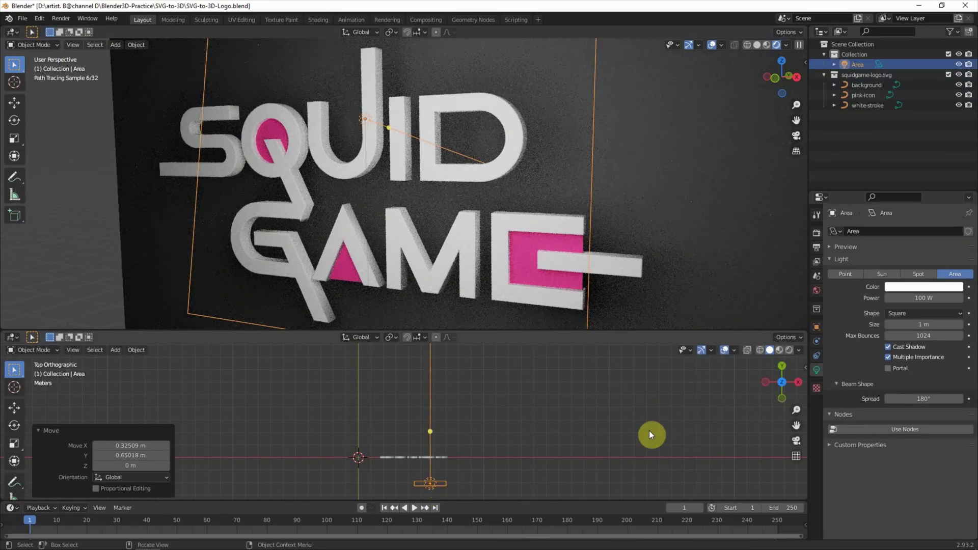
pyautogui.press('g')
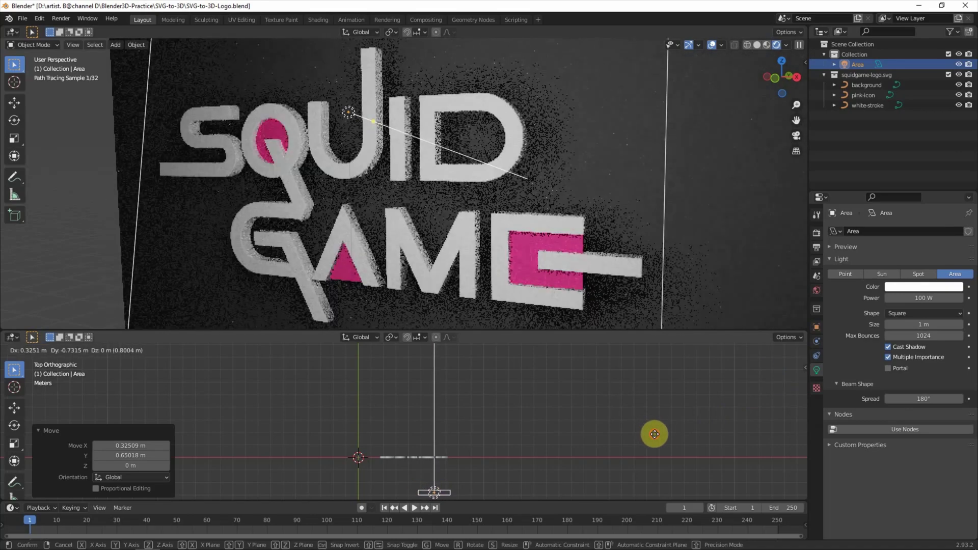
pyautogui.click(653, 434)
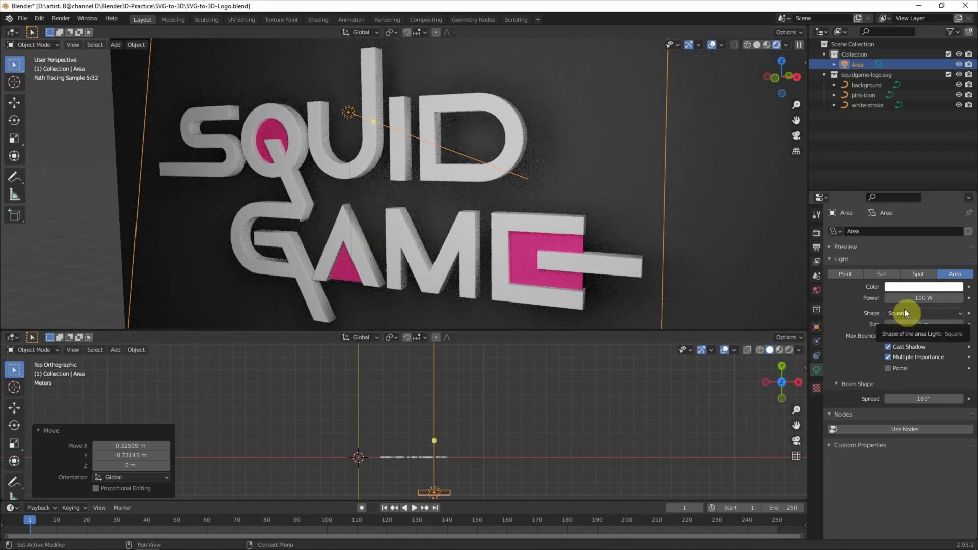
pyautogui.press('s')
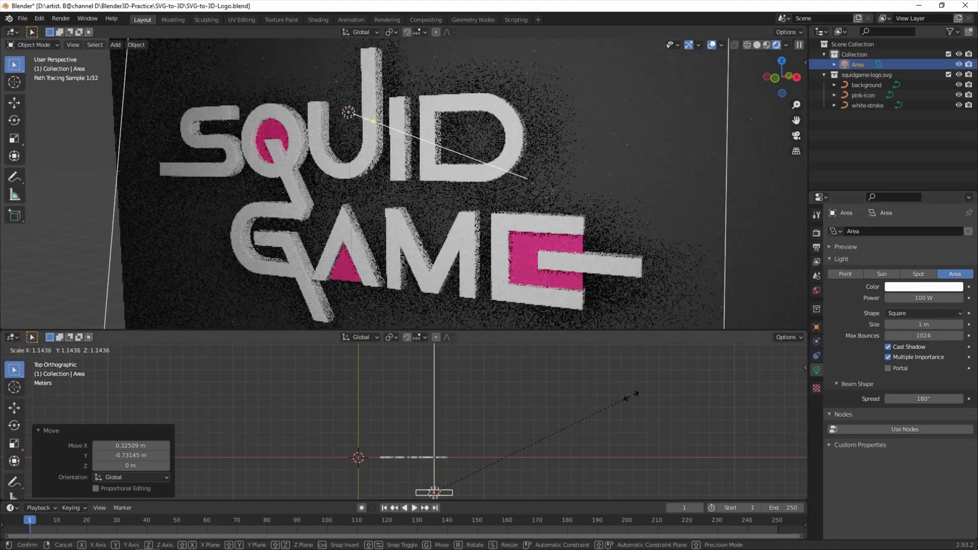
pyautogui.click(668, 396)
pyautogui.click(610, 338)
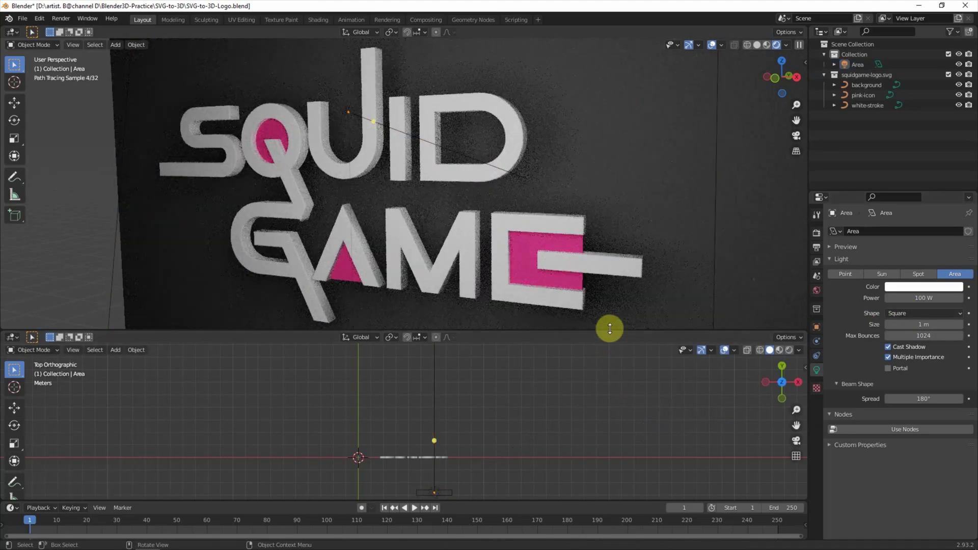
pyautogui.moveTo(610, 332); pyautogui.dragTo(606, 457)
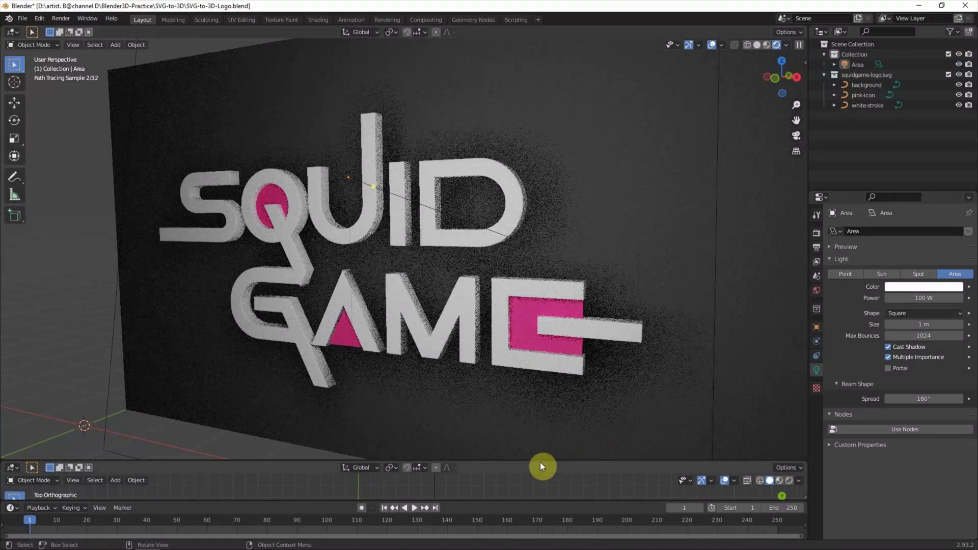
# Scale the backdrop plane up 1.877× and move it behind the logo in front view
pyautogui.moveTo(606, 456); pyautogui.dragTo(545, 352)
pyautogui.click(770, 421)
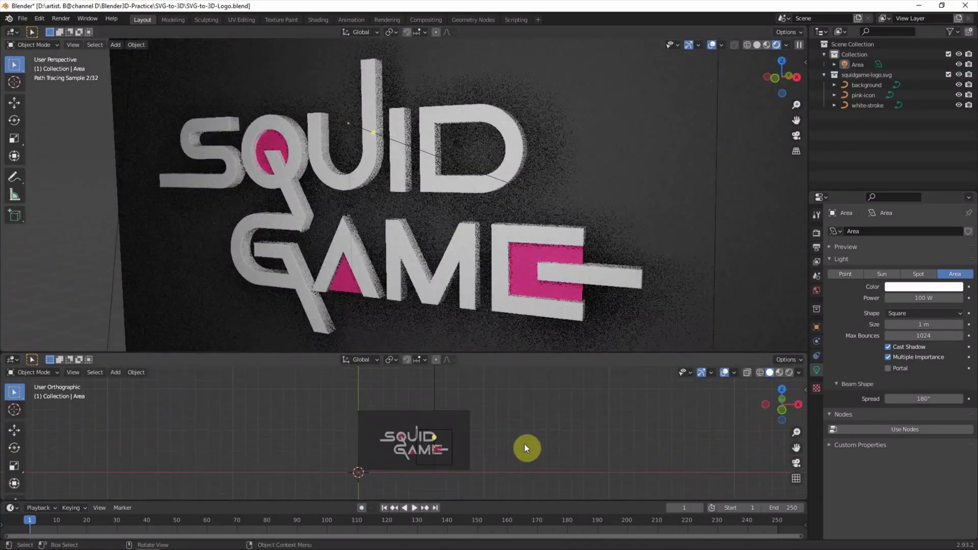
pyautogui.click(463, 417)
pyautogui.press('s')
pyautogui.click(553, 413)
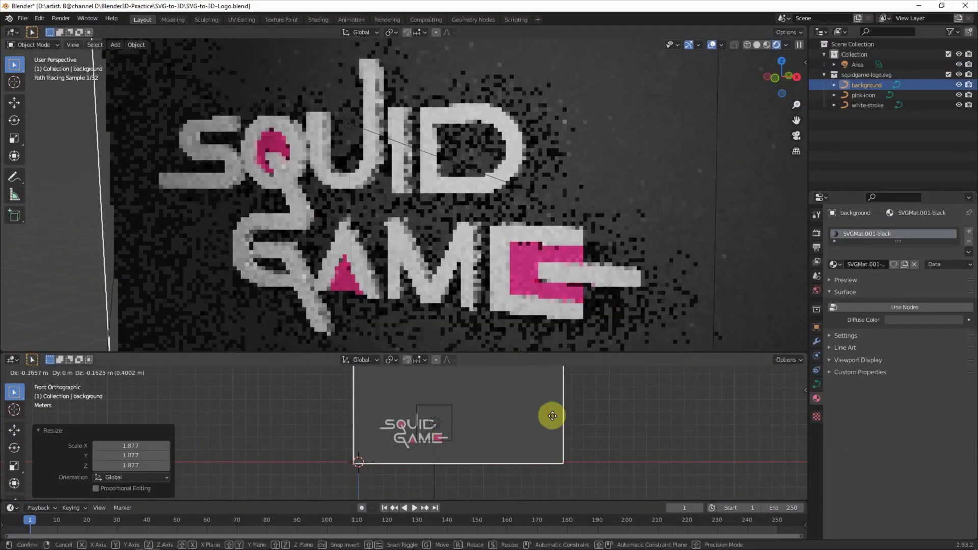
pyautogui.press('g')
pyautogui.click(516, 436)
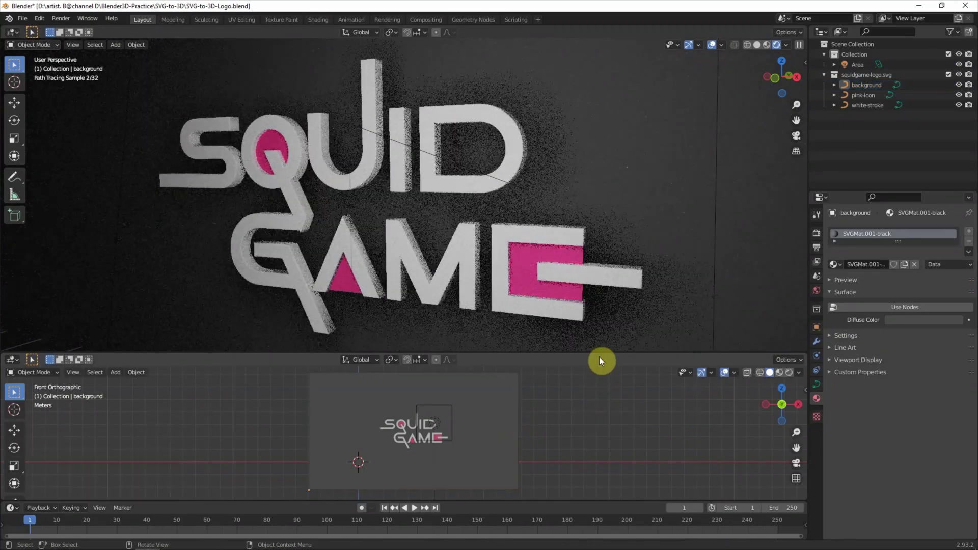
pyautogui.moveTo(599, 356); pyautogui.dragTo(597, 446)
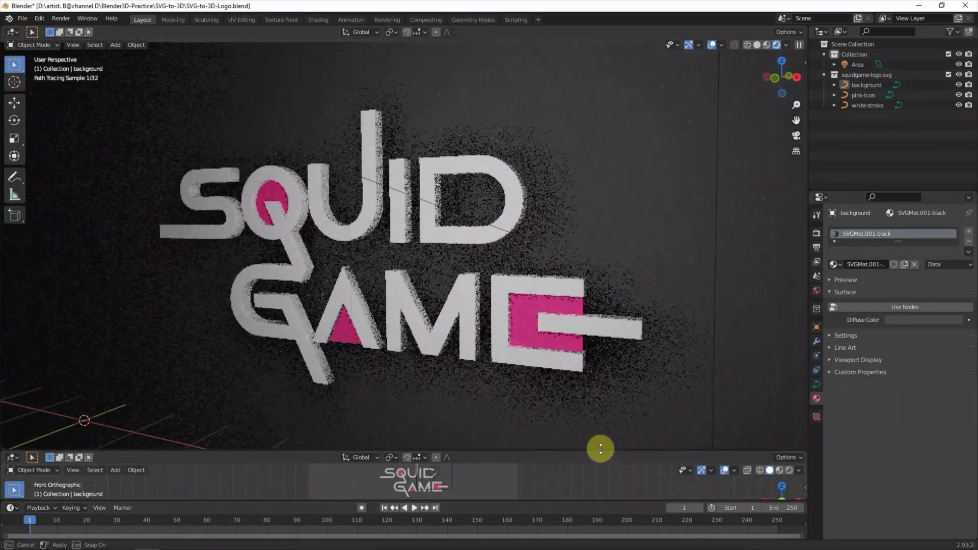
# Turn off the Extras, Axes and Floor viewport overlays
pyautogui.click(725, 46)
pyautogui.click(671, 156)
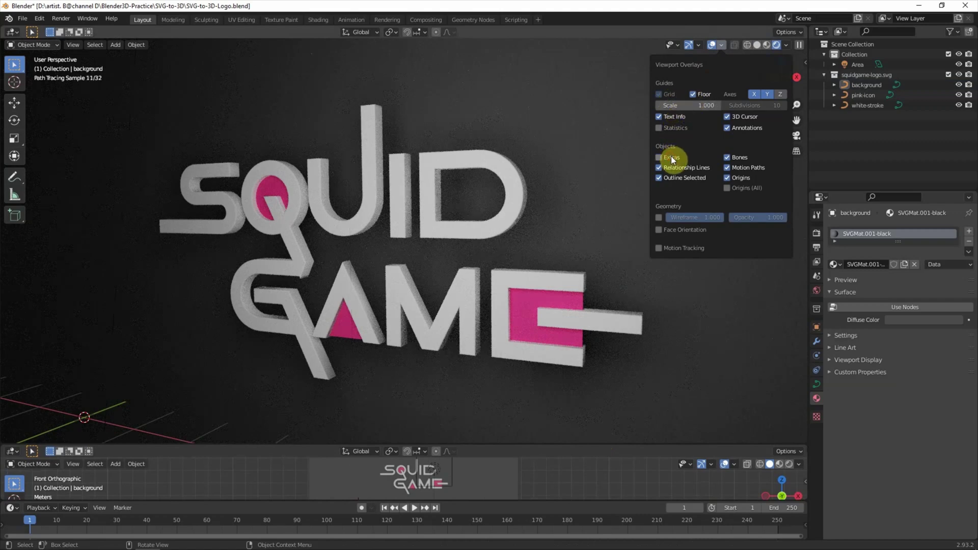
pyautogui.click(767, 94)
pyautogui.click(693, 93)
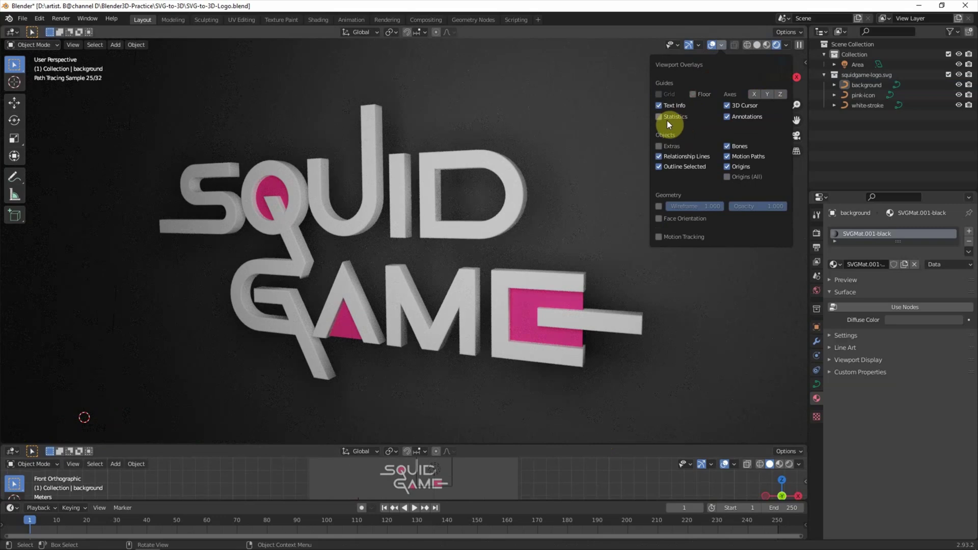
pyautogui.click(721, 45)
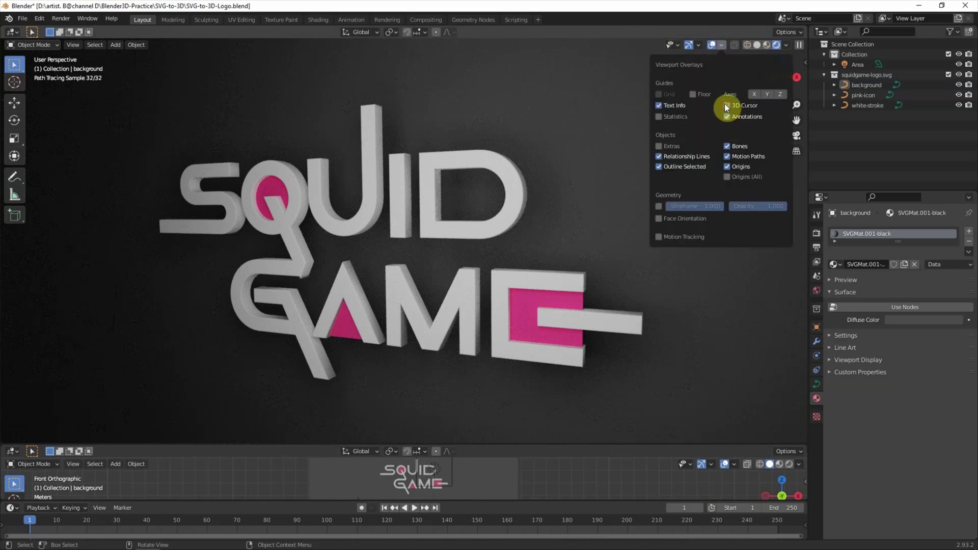